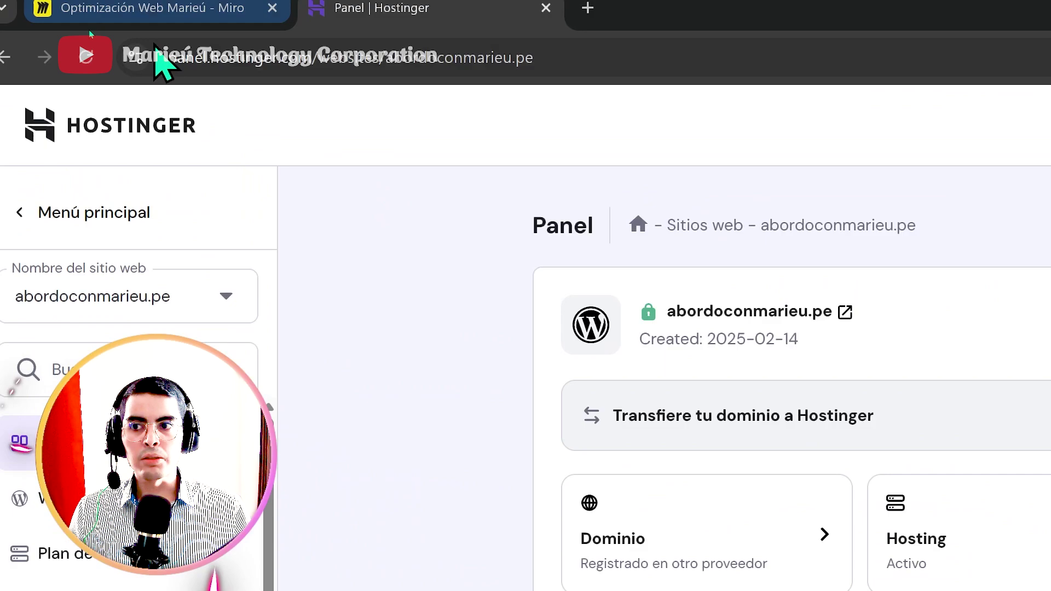
Open the domain portfolio from the main menu and go to the management page of abordoconmarieu.com.
{"action": "left_click_drag", "start_coordinate": [159, 58], "coordinate": [279, 63]}
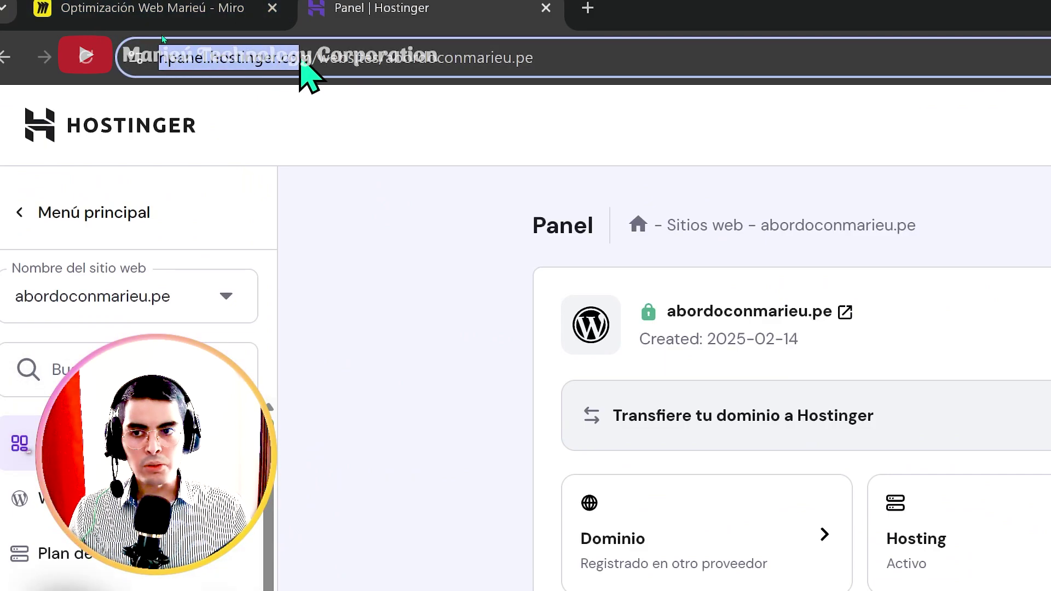
{"action": "left_click", "coordinate": [422, 326]}
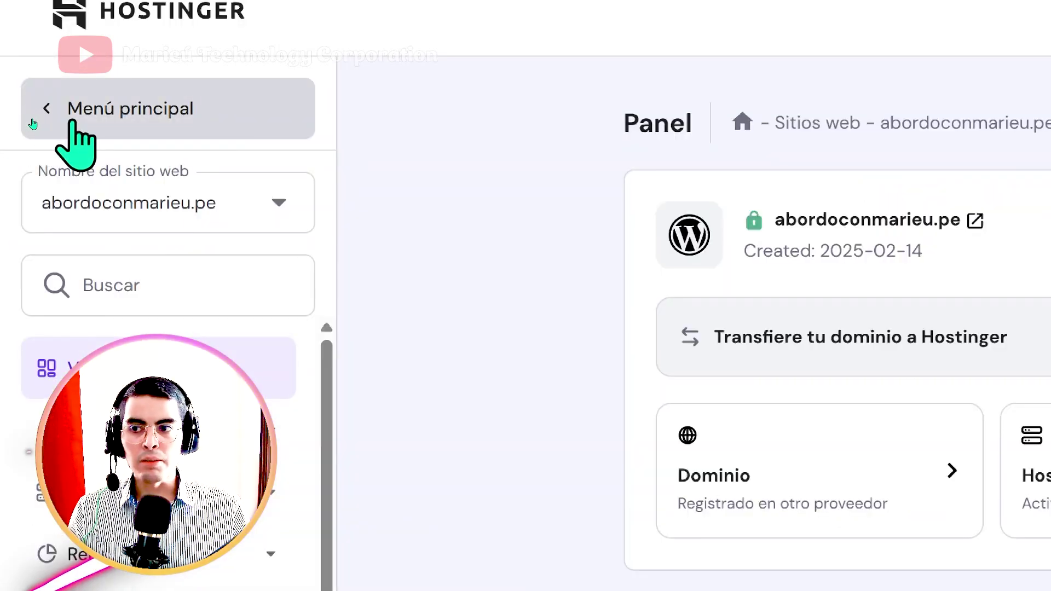
{"action": "left_click", "coordinate": [16, 115]}
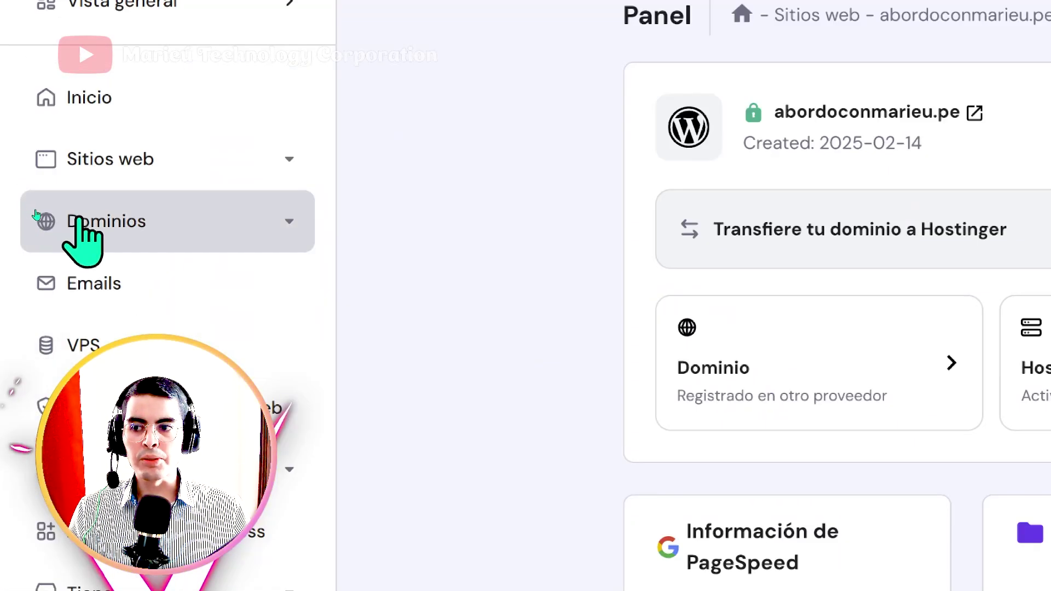
{"action": "left_click", "coordinate": [55, 182]}
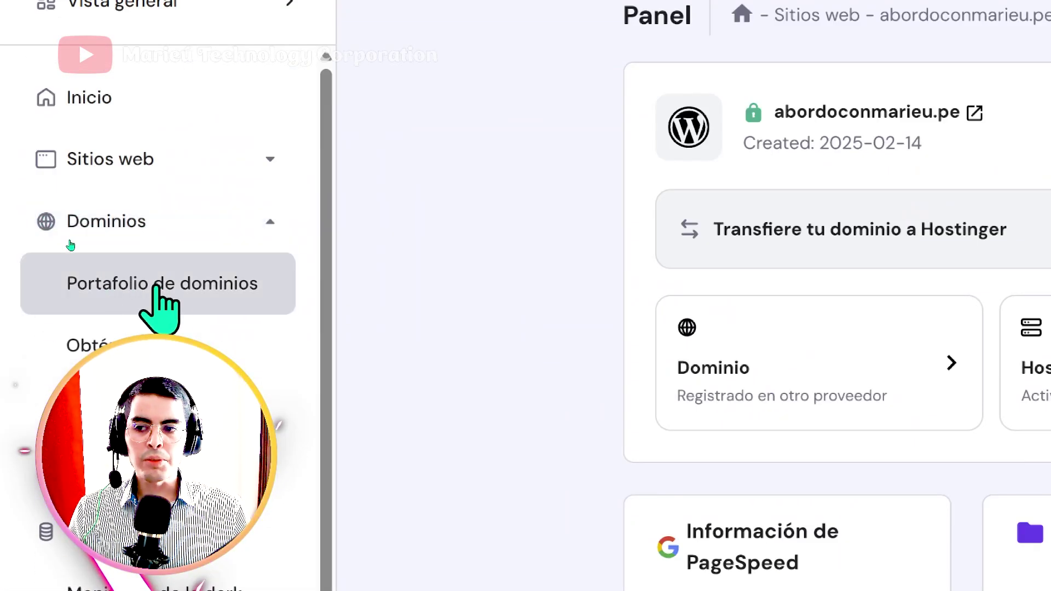
{"action": "left_click", "coordinate": [193, 286]}
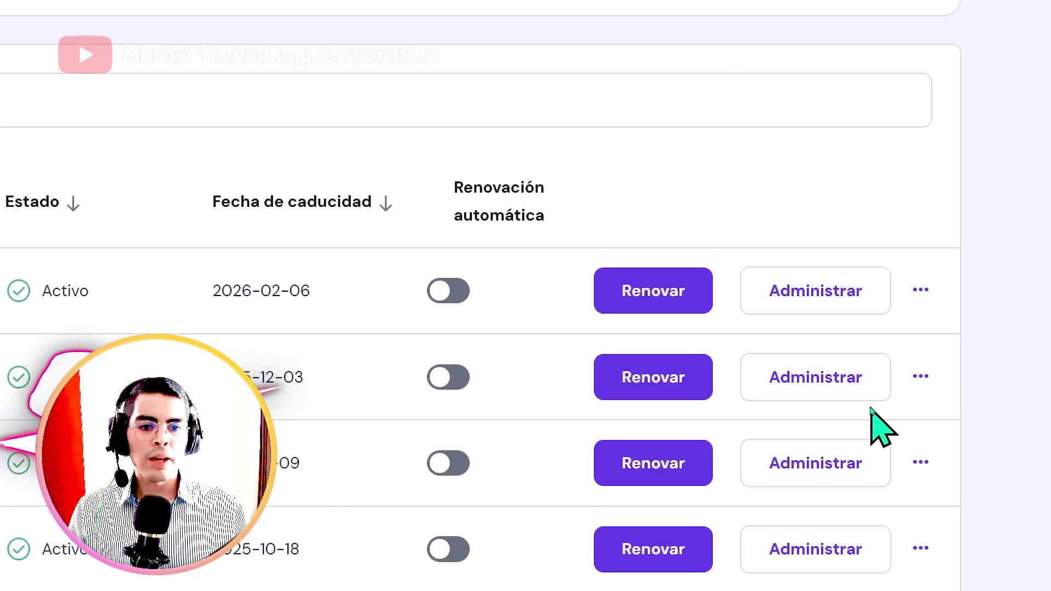
{"action": "left_click", "coordinate": [777, 384]}
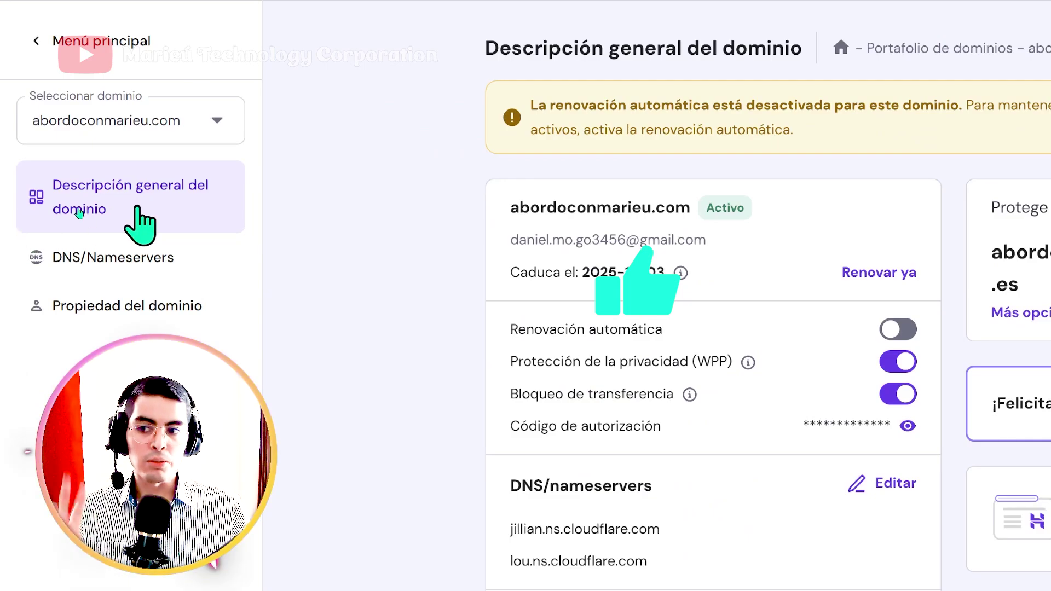
Open the DNS/Nameservers page of abordoconmarieu.com and examine its current nameservers.
{"action": "left_click", "coordinate": [113, 255]}
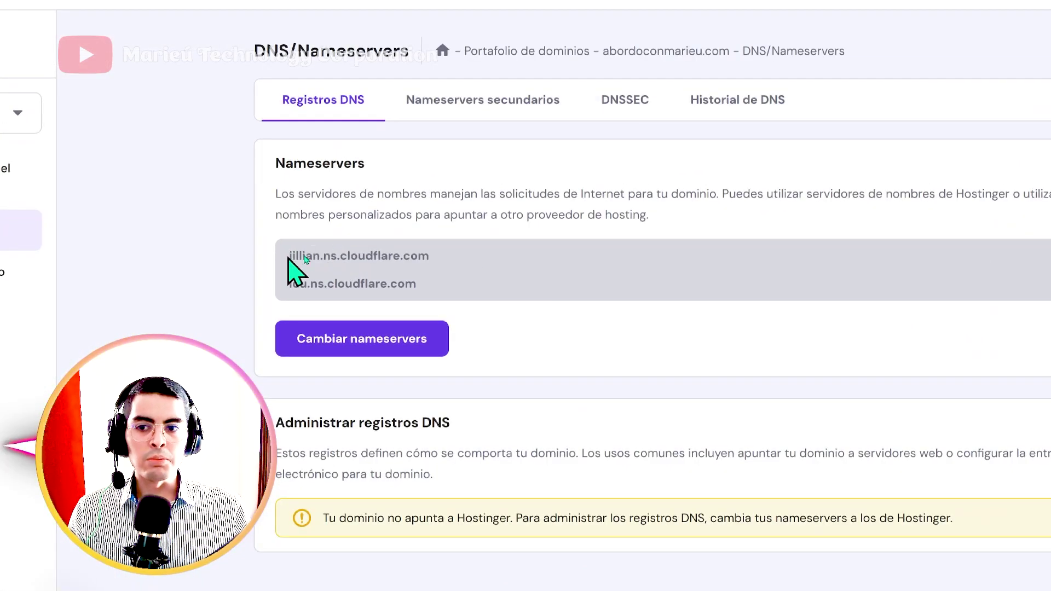
{"action": "left_click_drag", "start_coordinate": [305, 255], "coordinate": [377, 265]}
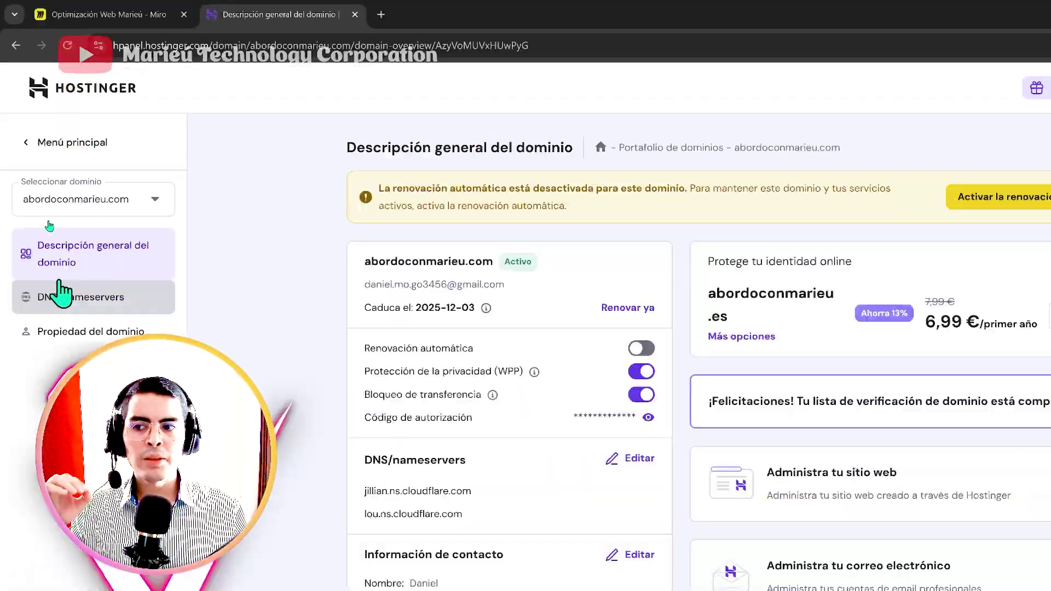
{"action": "left_click", "coordinate": [71, 293]}
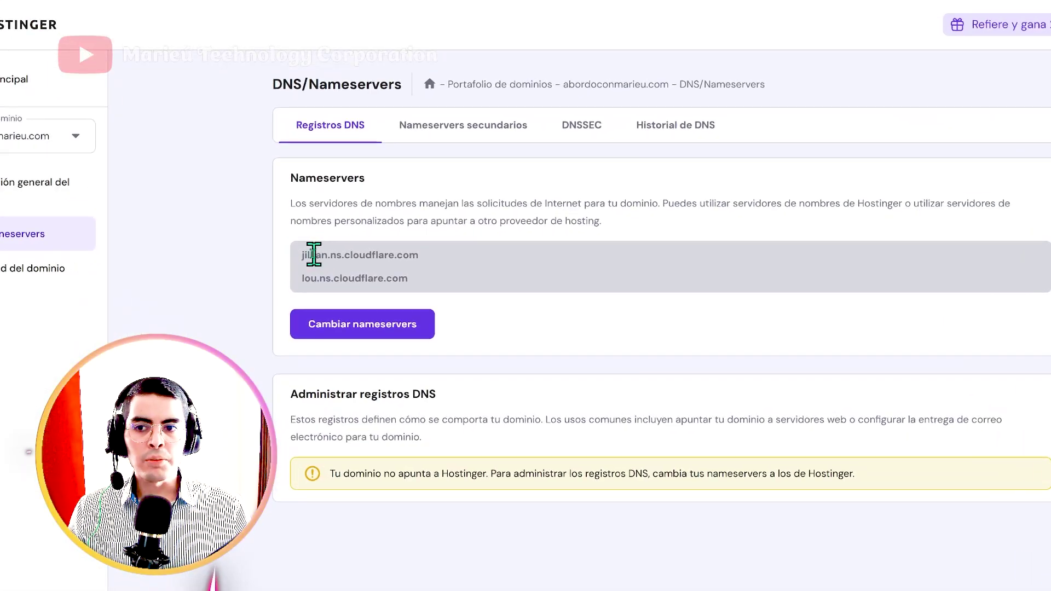
{"action": "left_click_drag", "start_coordinate": [311, 254], "coordinate": [430, 276]}
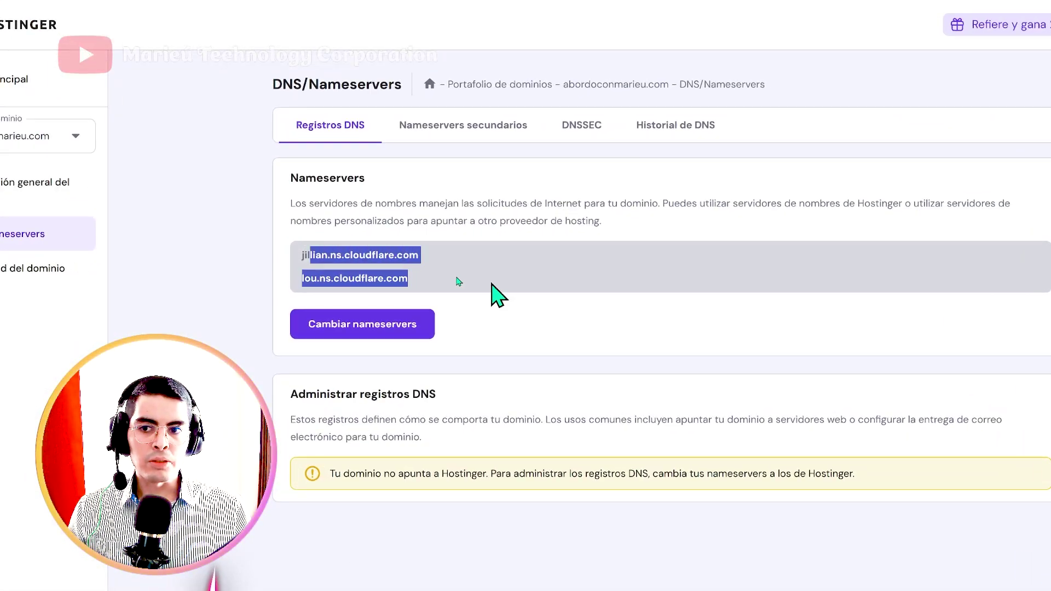
{"action": "left_click", "coordinate": [346, 259]}
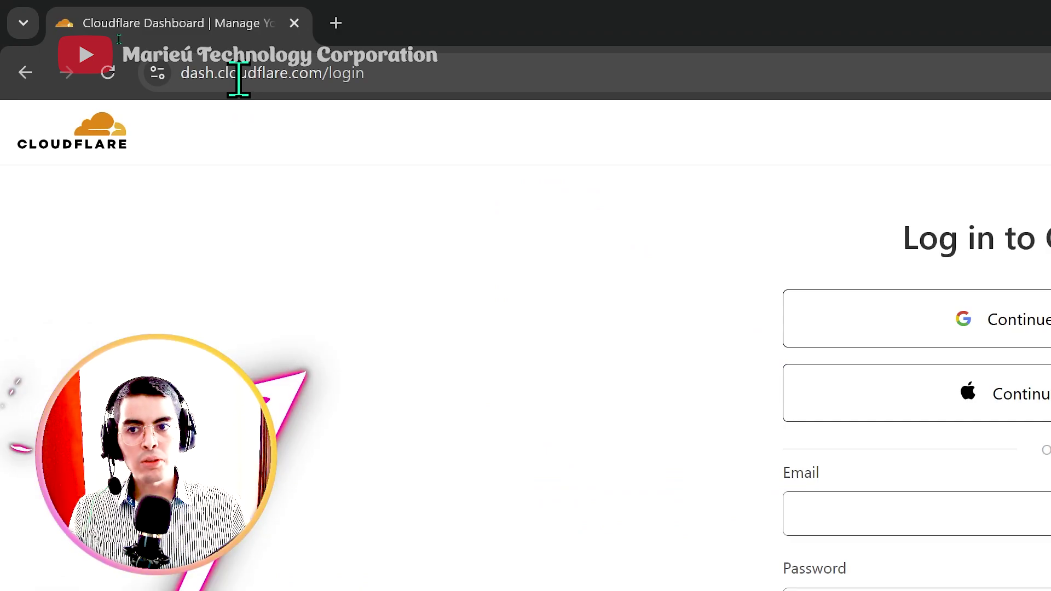
Go from the Cloudflare login page to its sign-up form, and start adding a domain from the logged-in account home.
{"action": "left_click_drag", "start_coordinate": [328, 74], "coordinate": [414, 77]}
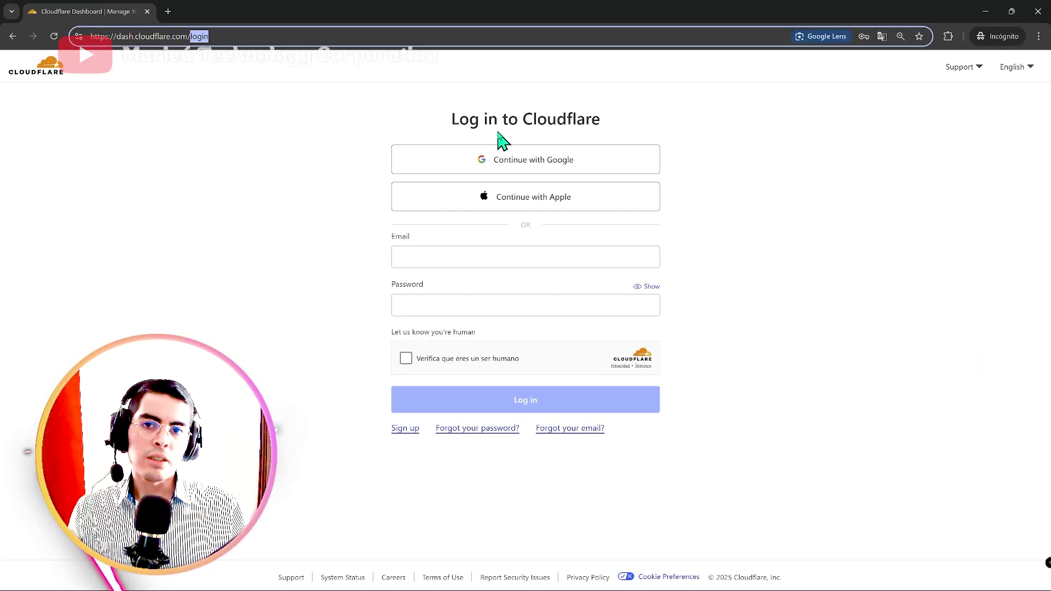
{"action": "left_click", "coordinate": [291, 265]}
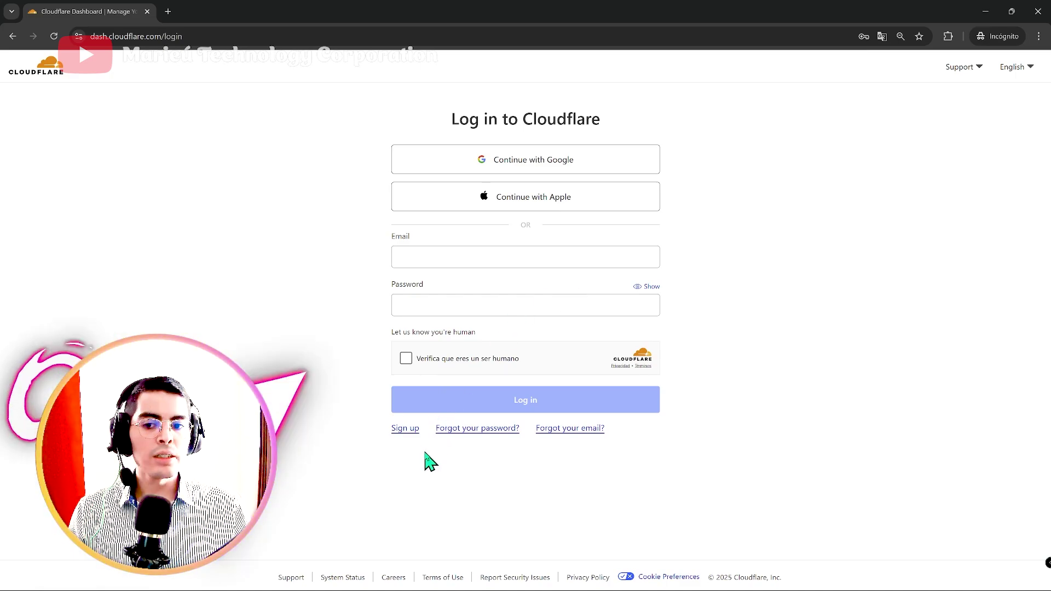
{"action": "left_click", "coordinate": [405, 429]}
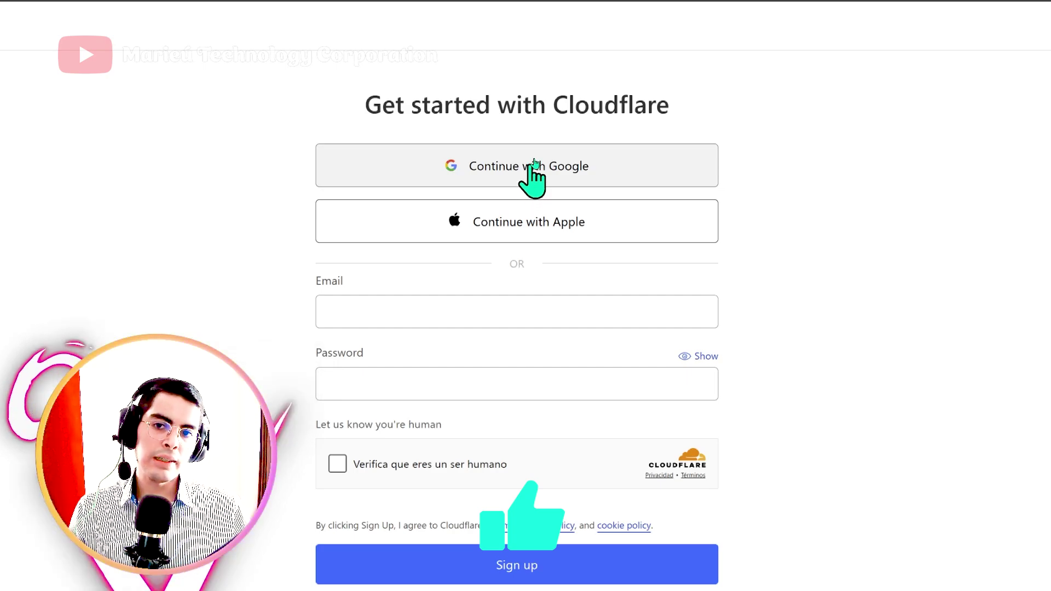
{"action": "left_click", "coordinate": [388, 313]}
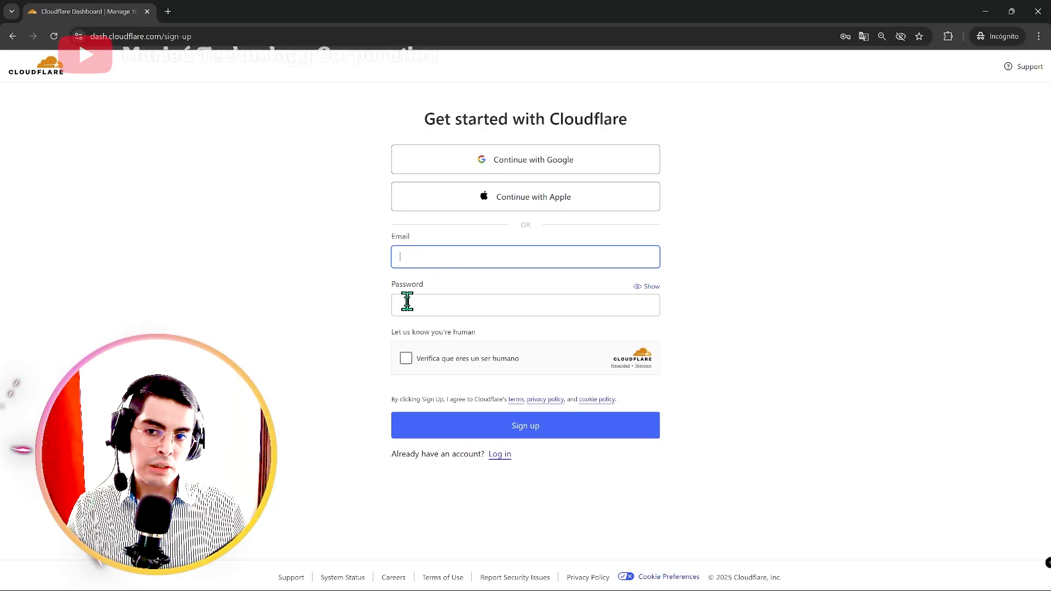
{"action": "left_click", "coordinate": [549, 432]}
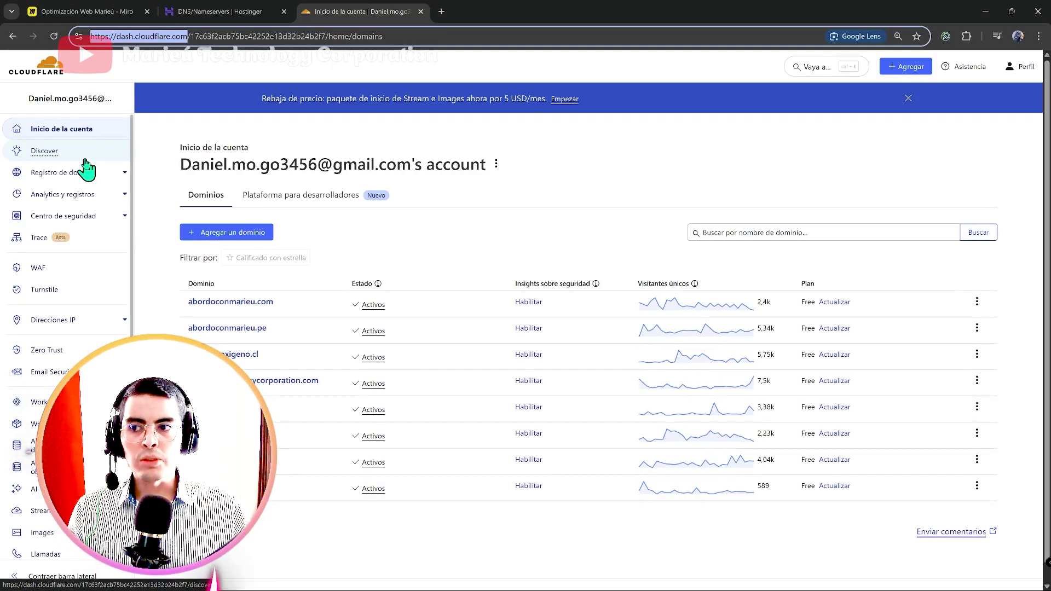
{"action": "left_click", "coordinate": [210, 236]}
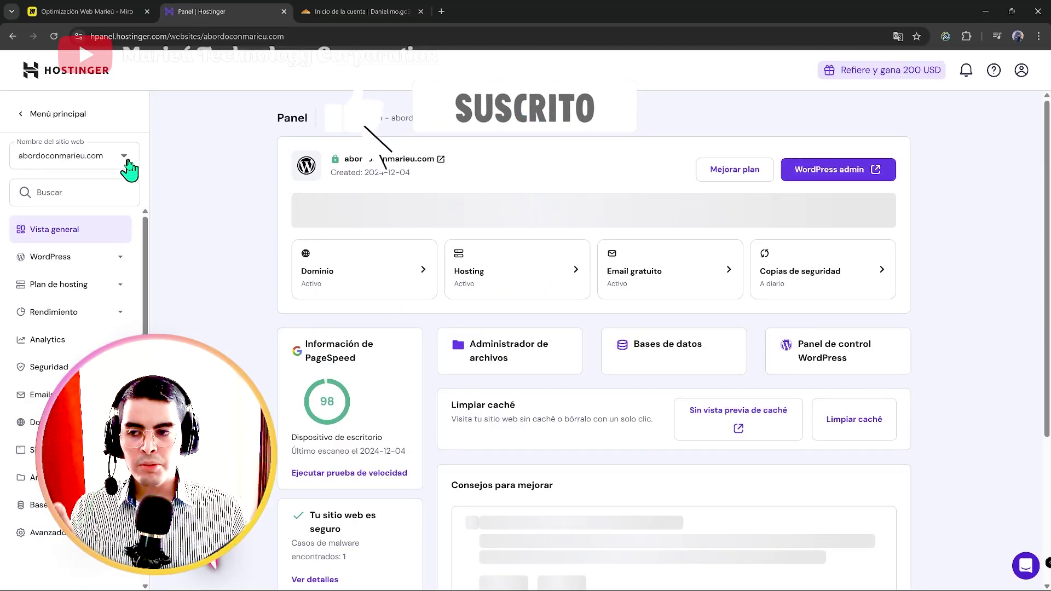
Search the Hostinger site panel for "dns", open the DNS zone editor and examine the site's DNS records.
{"action": "left_click", "coordinate": [100, 189]}
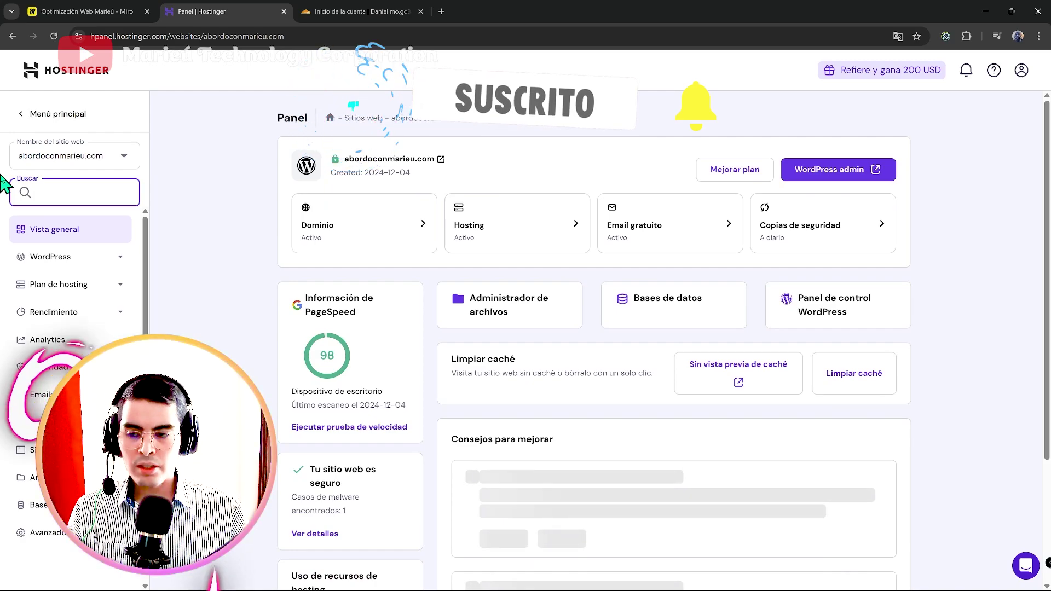
{"action": "type", "text": "dns"}
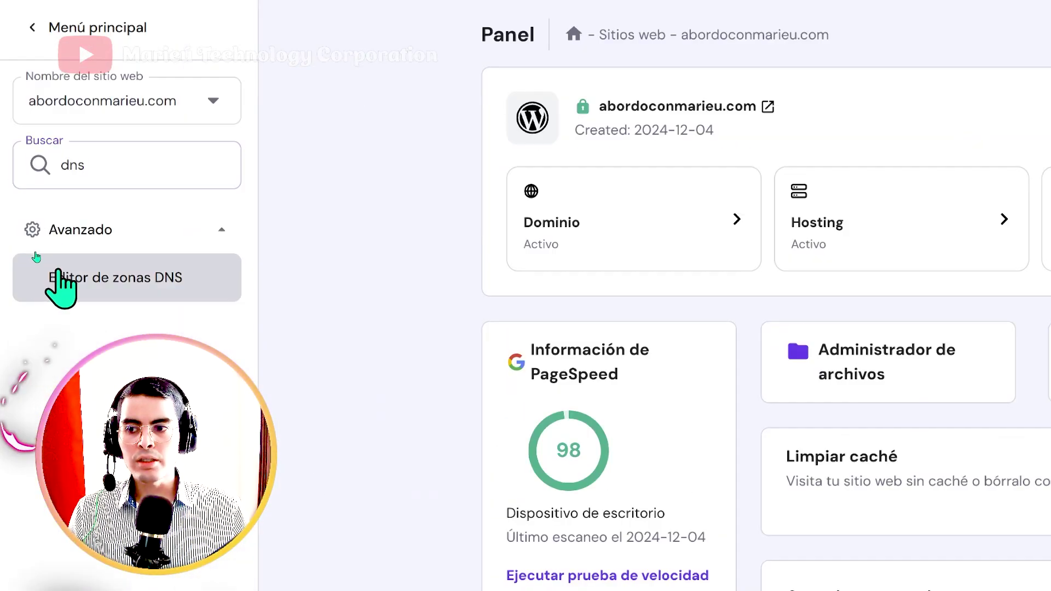
{"action": "left_click", "coordinate": [57, 273]}
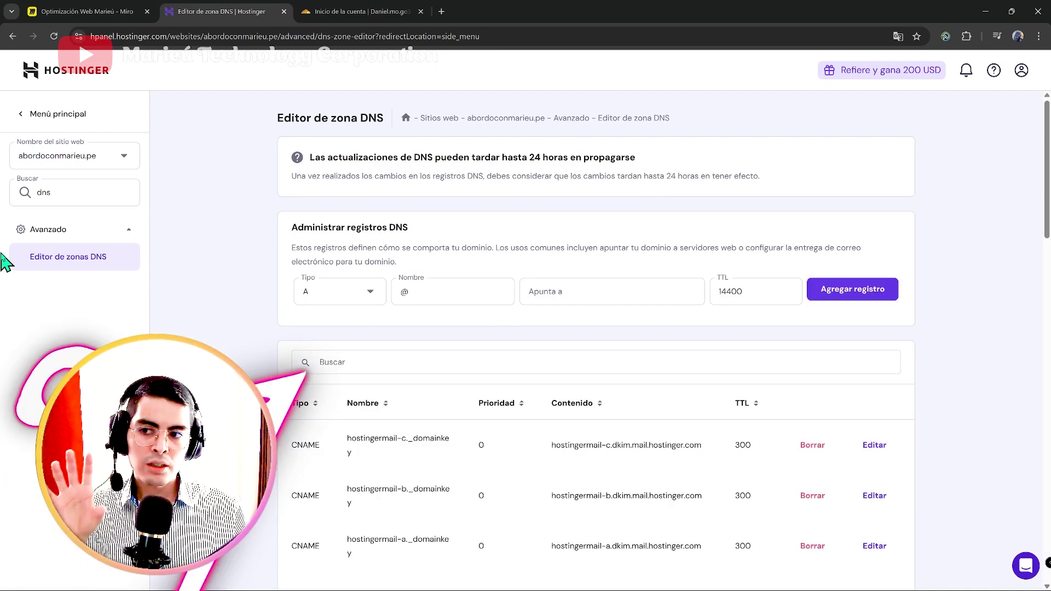
{"action": "scroll", "coordinate": [362, 224], "scroll_direction": "down", "scroll_amount": 1}
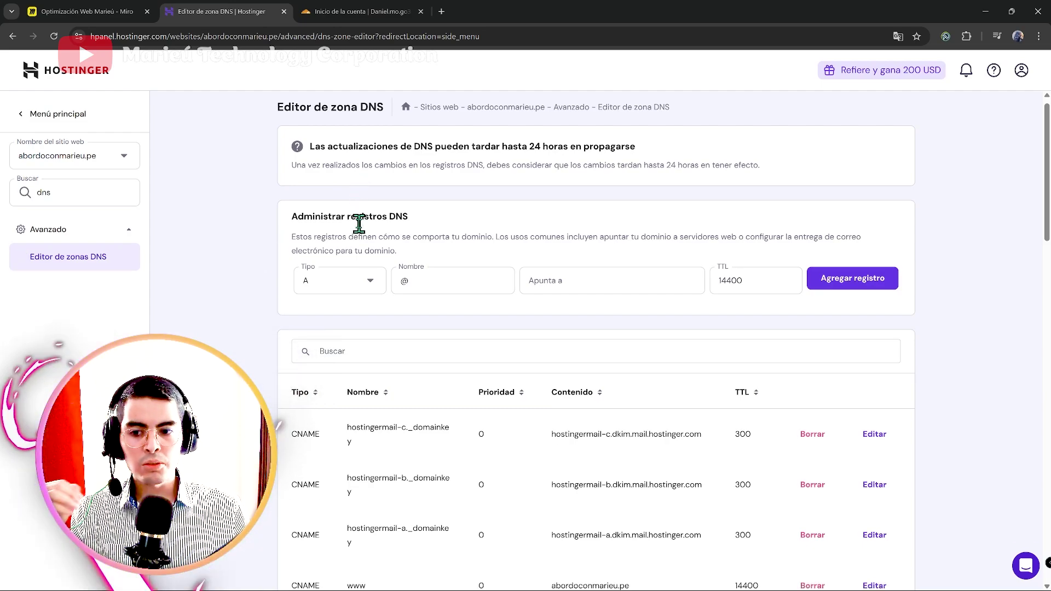
{"action": "scroll", "coordinate": [359, 232], "scroll_direction": "up", "scroll_amount": 1}
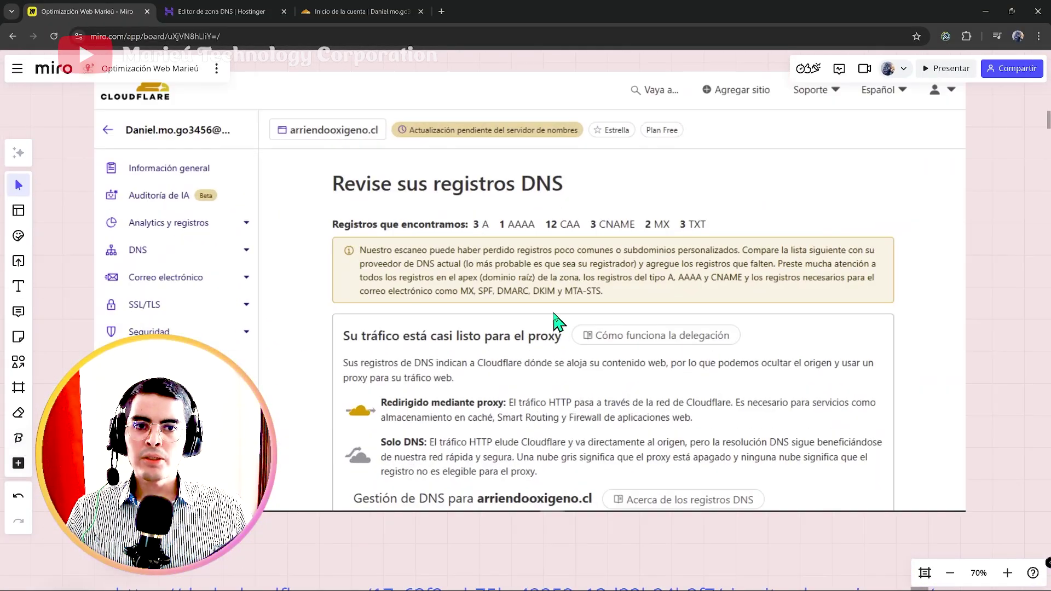
Check the Miro diagram of the DNS review, and copy robin.ns.cloudflare.com from the Cloudflare nameservers of abordoconmarieu.pe.
{"action": "left_click_drag", "start_coordinate": [555, 315], "coordinate": [575, 363]}
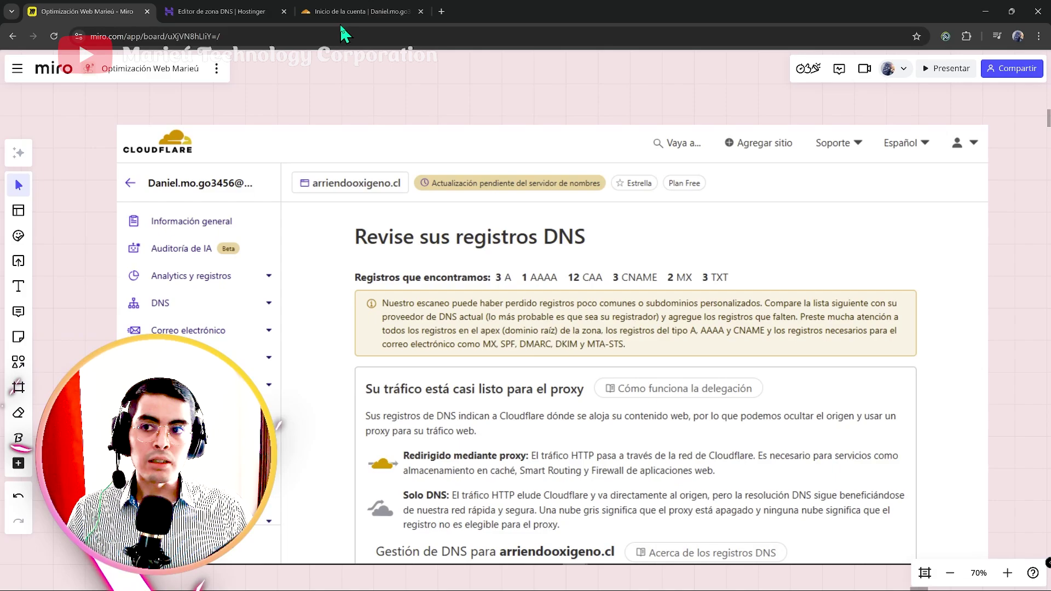
{"action": "left_click", "coordinate": [329, 14]}
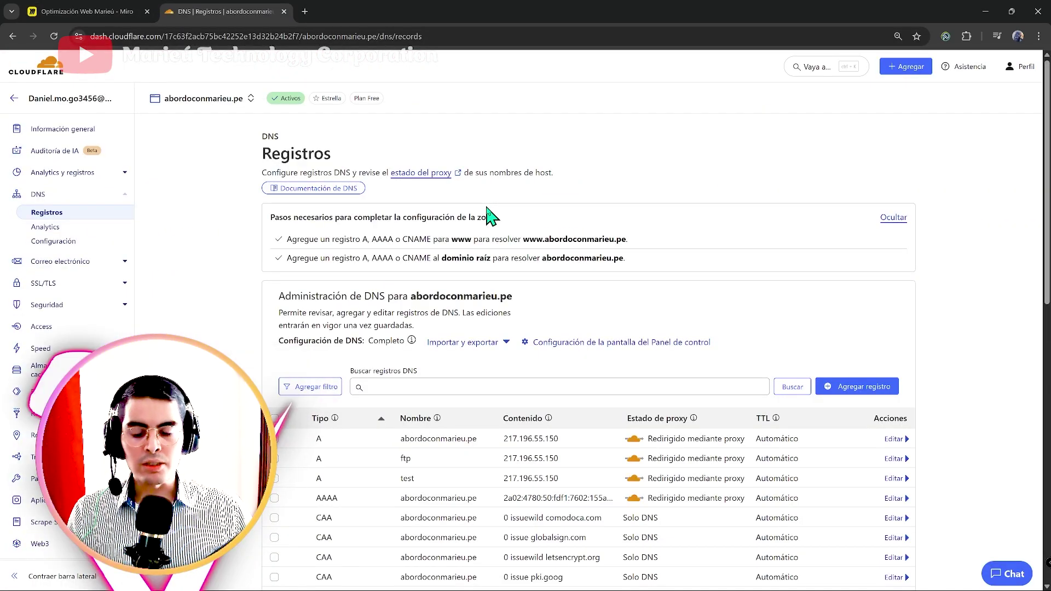
{"action": "scroll", "coordinate": [488, 215], "scroll_direction": "down", "scroll_amount": 1}
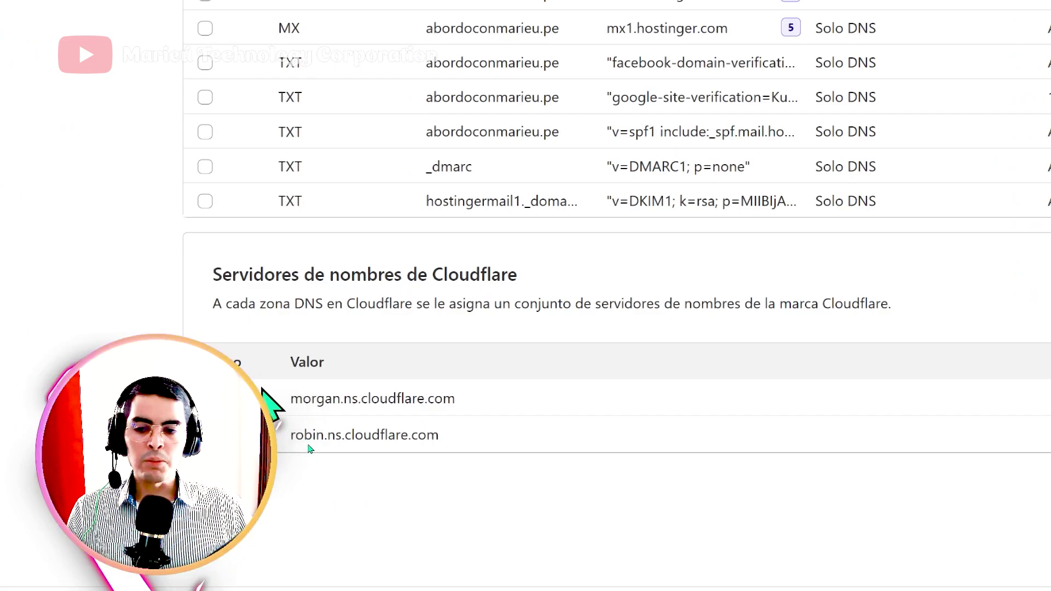
{"action": "triple_click", "coordinate": [317, 400]}
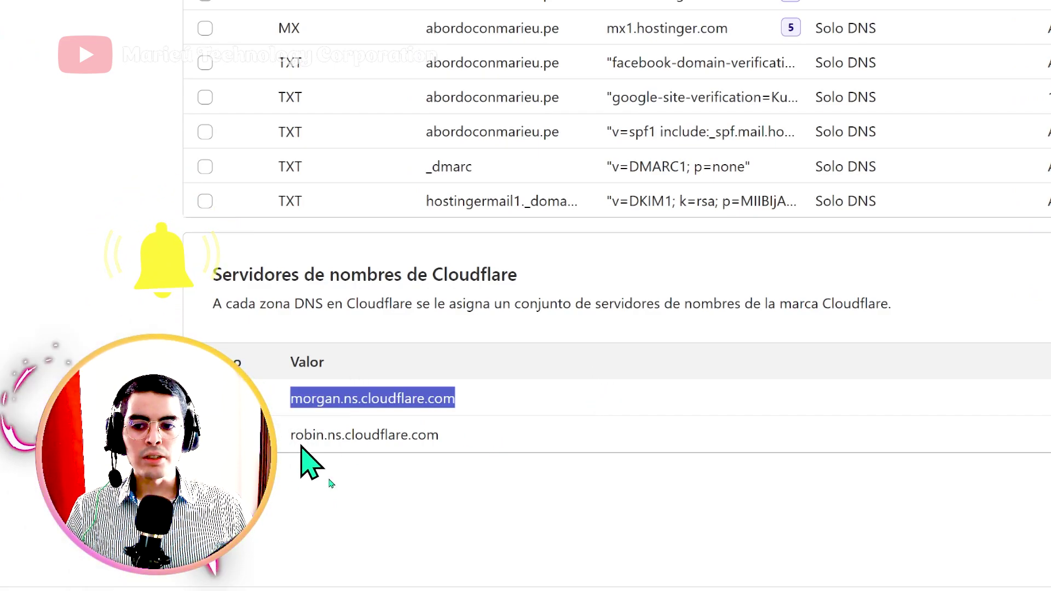
{"action": "left_click_drag", "start_coordinate": [291, 438], "coordinate": [495, 436]}
{"action": "key", "text": "ctrl+c"}
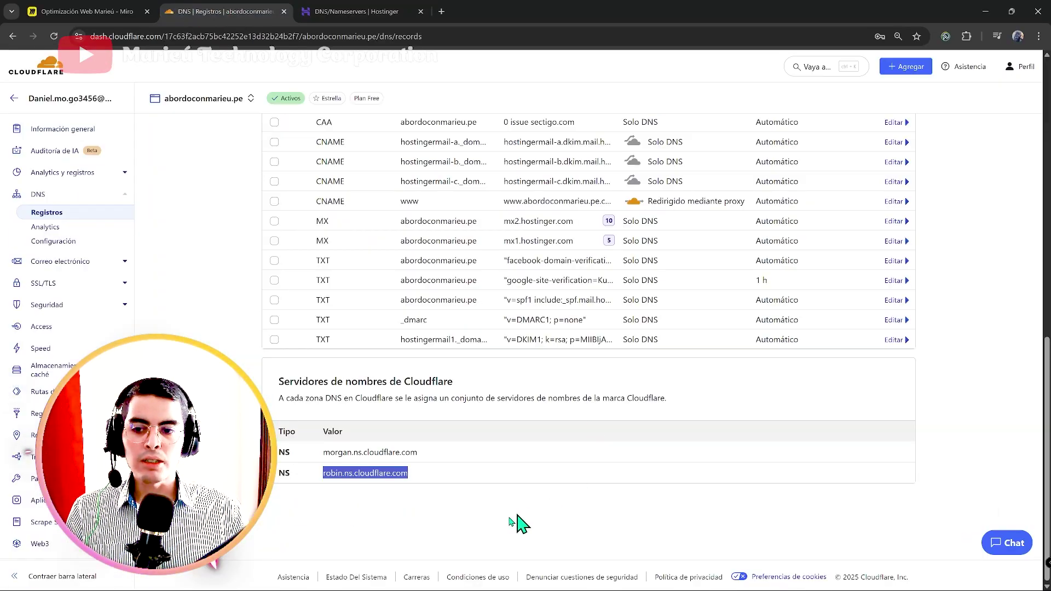
Replace the custom nameservers in Hostinger with morgan.ns.cloudflare.com and robin.ns.cloudflare.com.
{"action": "double_click", "coordinate": [307, 420]}
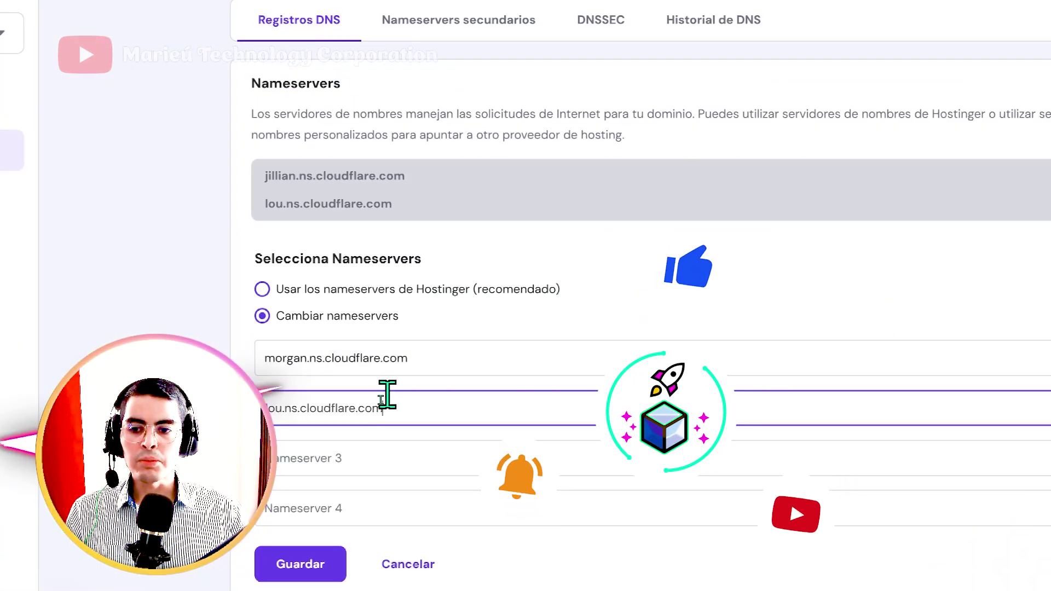
{"action": "key", "text": "ctrl+v"}
{"action": "left_click", "coordinate": [191, 9]}
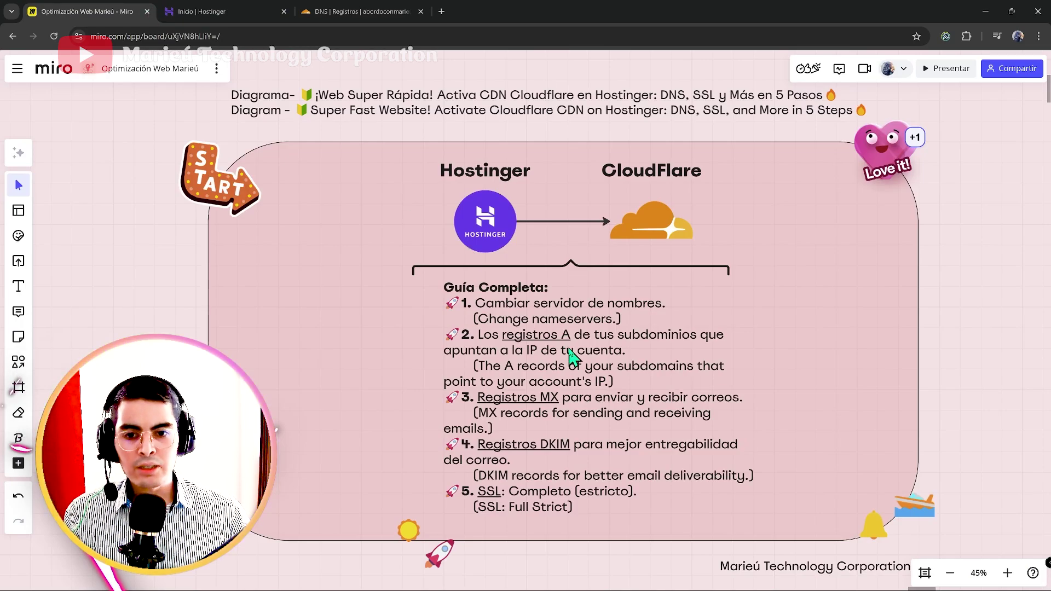
Switch from the Miro board to Hostinger and open the panel of abordoconmarieu.pe from the website list.
{"action": "left_click", "coordinate": [241, 11]}
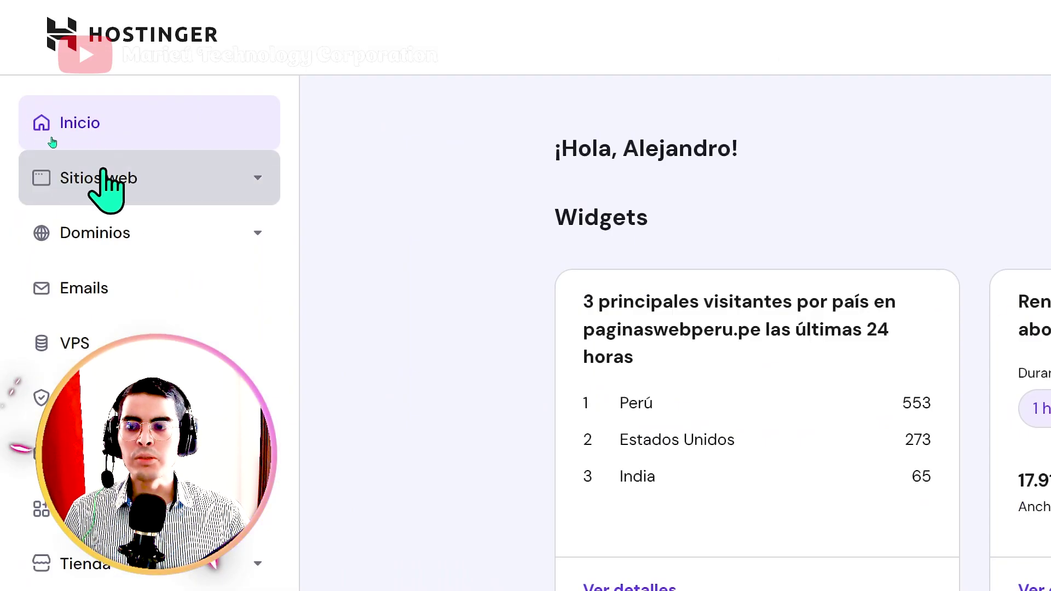
{"action": "left_click", "coordinate": [58, 146]}
{"action": "left_click", "coordinate": [135, 249]}
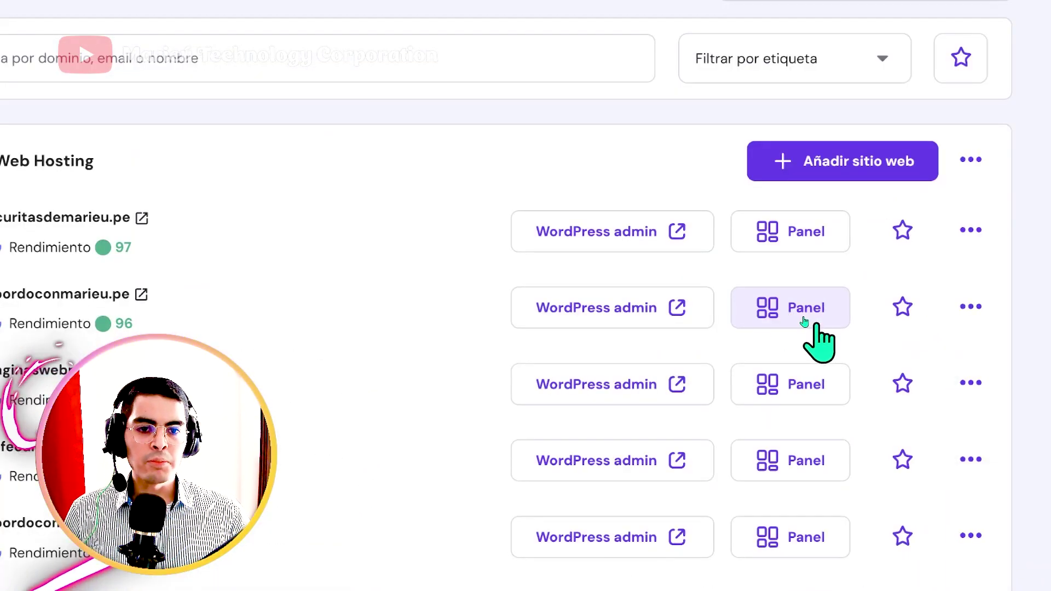
{"action": "left_click", "coordinate": [804, 320]}
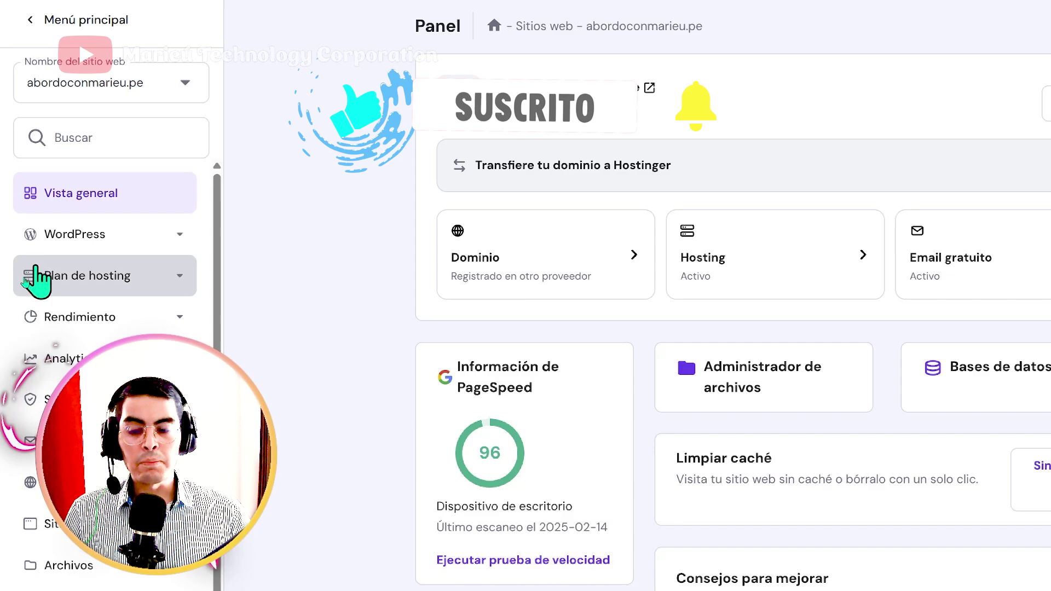
Open the hosting plan details of abordoconmarieu.pe and locate the website's IP address.
{"action": "left_click", "coordinate": [35, 288]}
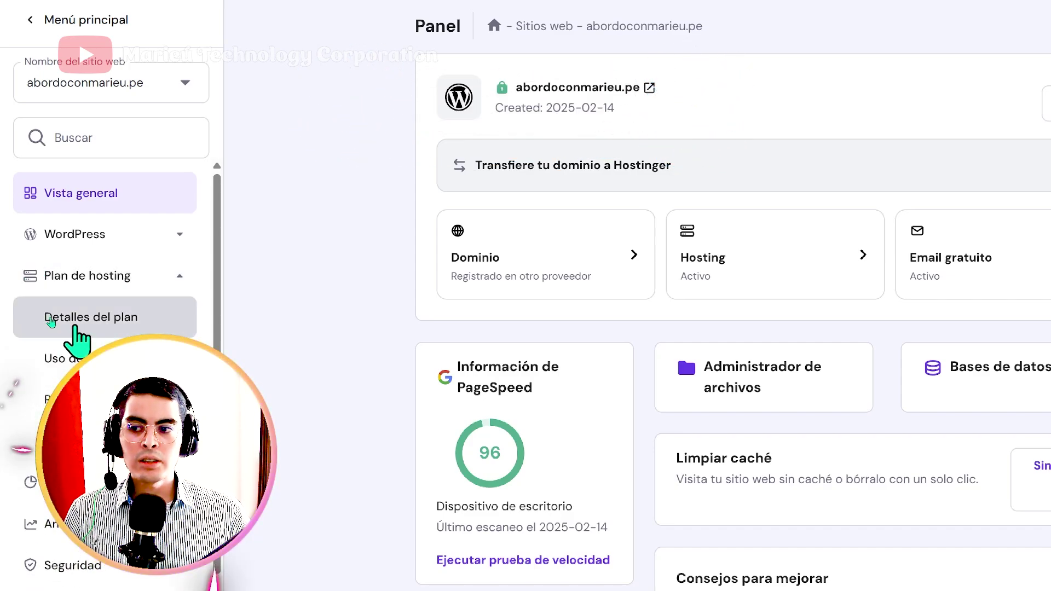
{"action": "left_click", "coordinate": [55, 320]}
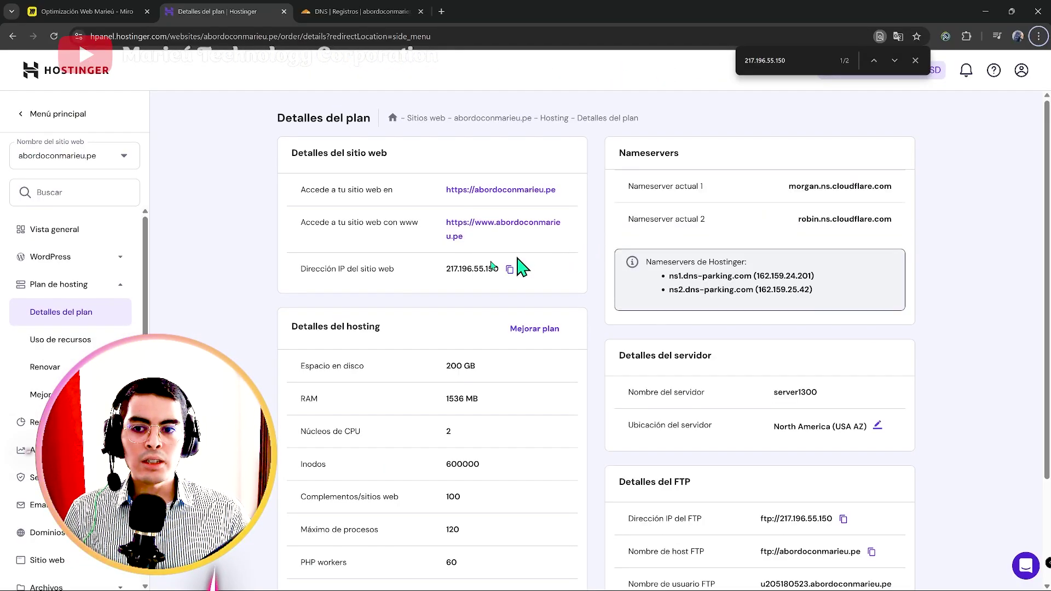
{"action": "left_click_drag", "start_coordinate": [291, 279], "coordinate": [402, 276]}
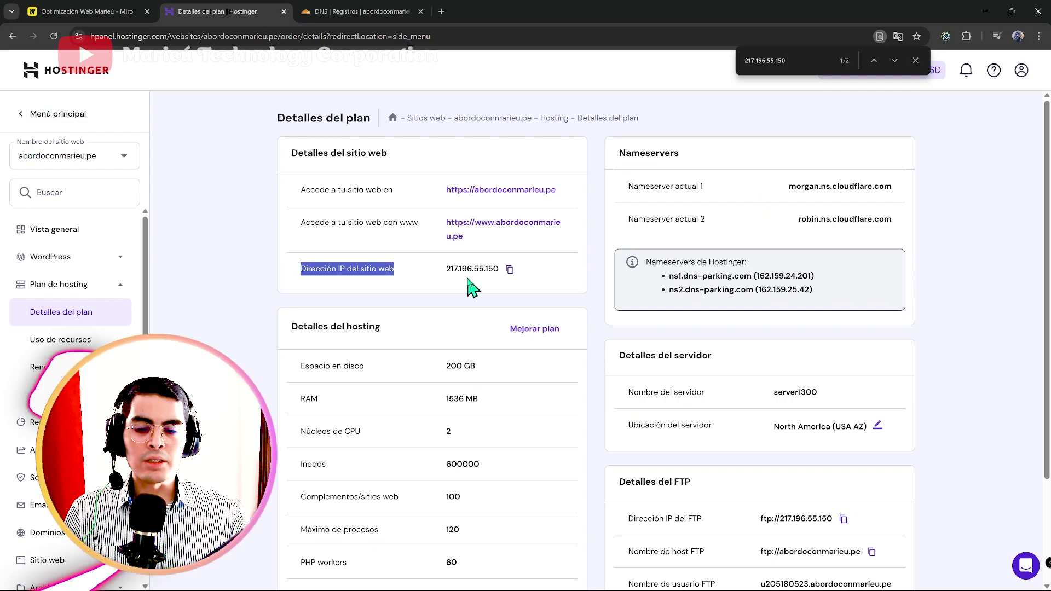
Open the ftp A record for editing in Cloudflare, select its IPv4 address, and compare it with the website IP in Hostinger.
{"action": "left_click", "coordinate": [382, 12]}
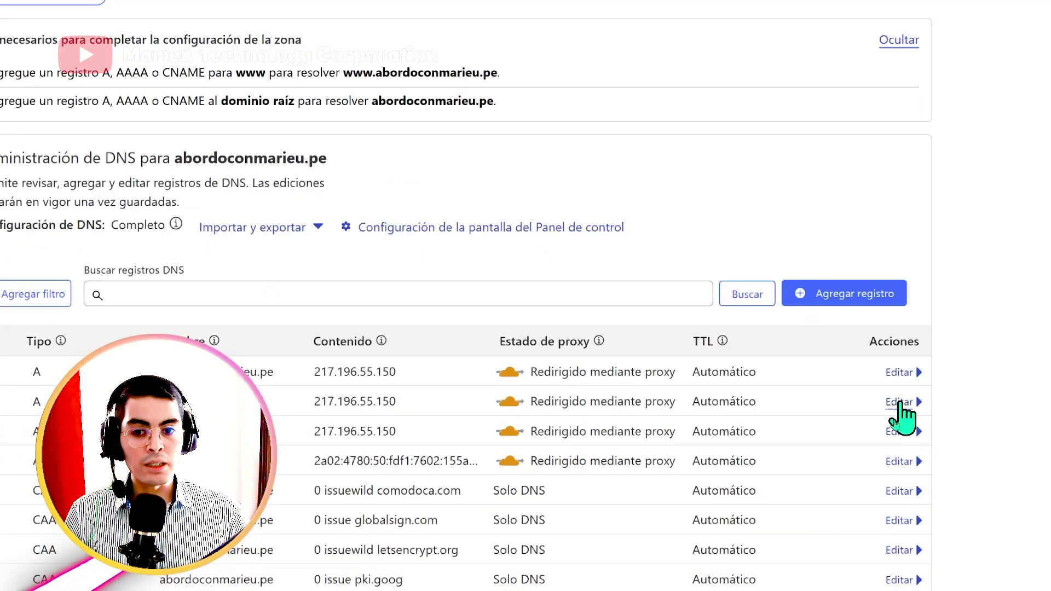
{"action": "left_click", "coordinate": [899, 404]}
{"action": "double_click", "coordinate": [296, 470]}
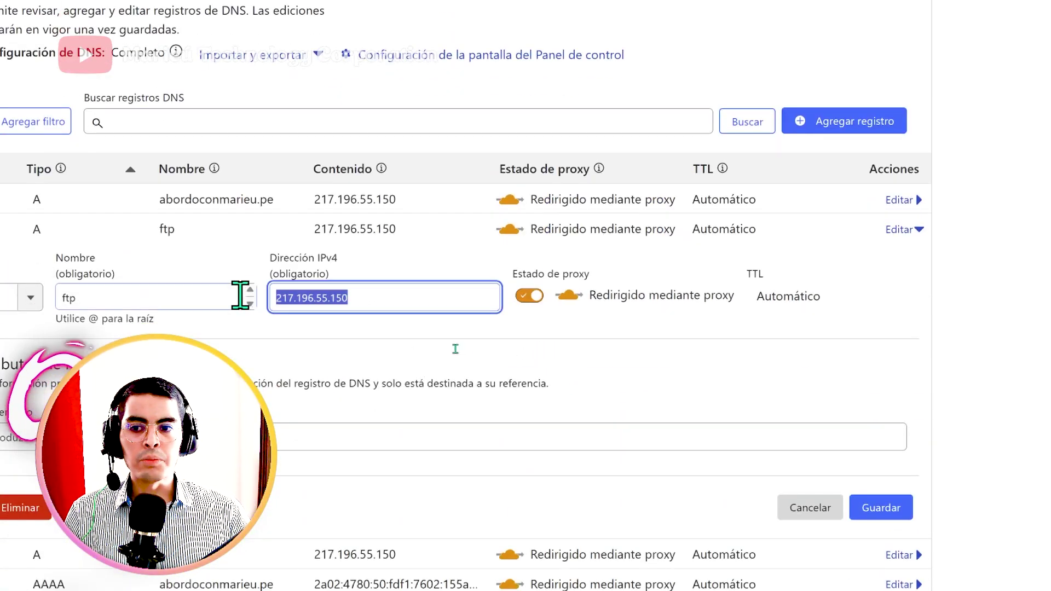
{"action": "left_click", "coordinate": [241, 11]}
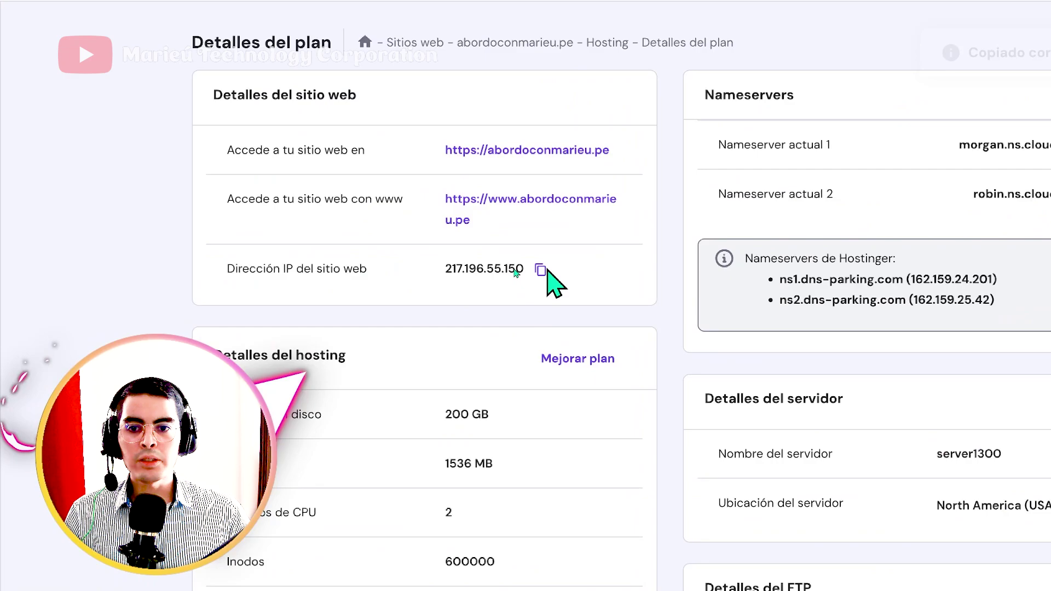
Search the Cloudflare DNS records for 217.196.55.150, discard the ftp record edit, and check the names of the matching A records.
{"action": "left_click", "coordinate": [340, 13]}
{"action": "key", "text": "ctrl+f"}
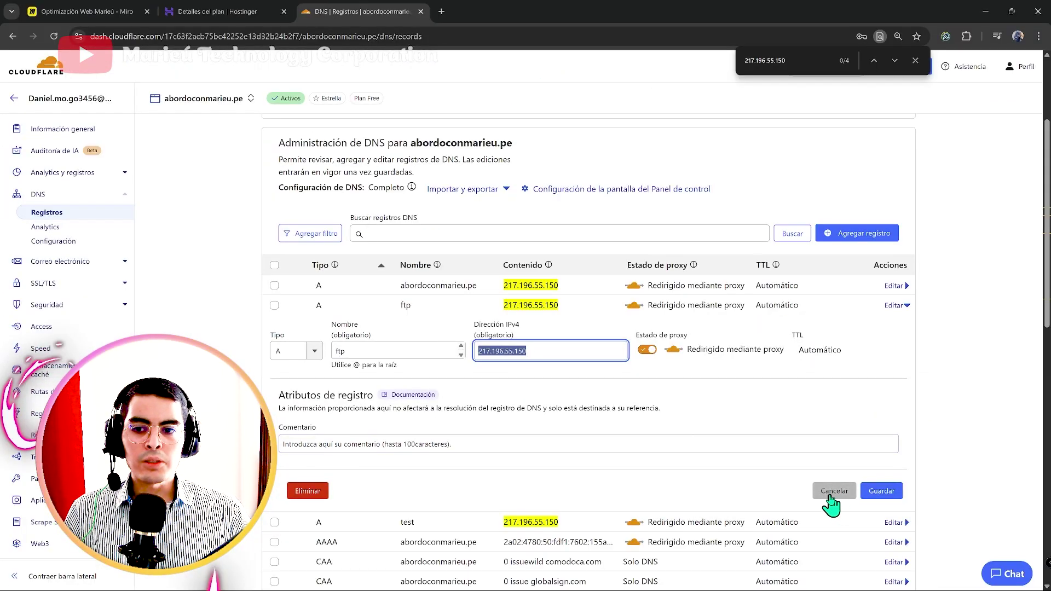
{"action": "left_click", "coordinate": [831, 495]}
{"action": "double_click", "coordinate": [422, 285]}
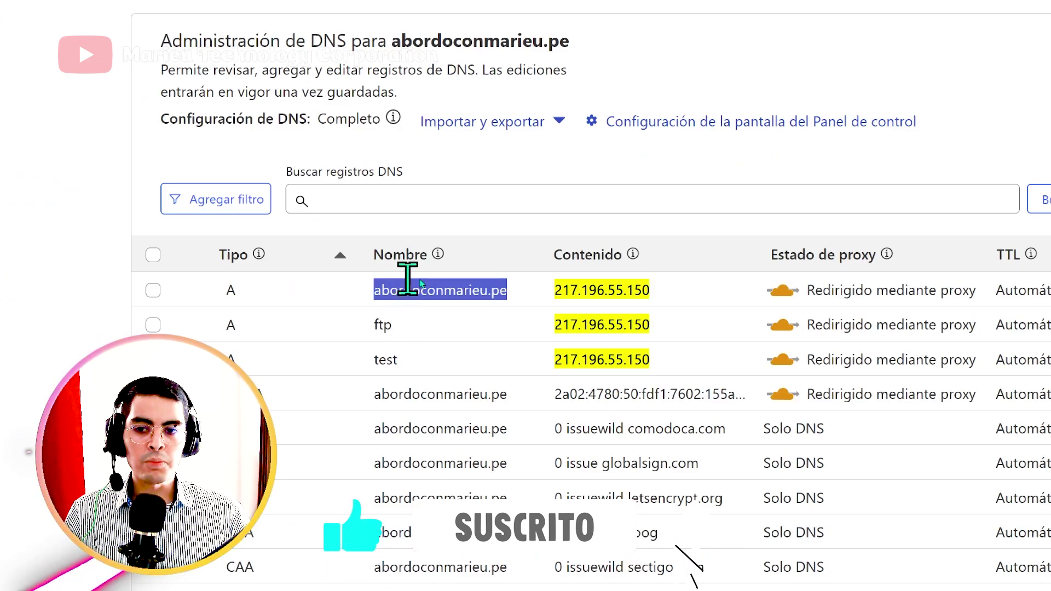
{"action": "left_click", "coordinate": [387, 355]}
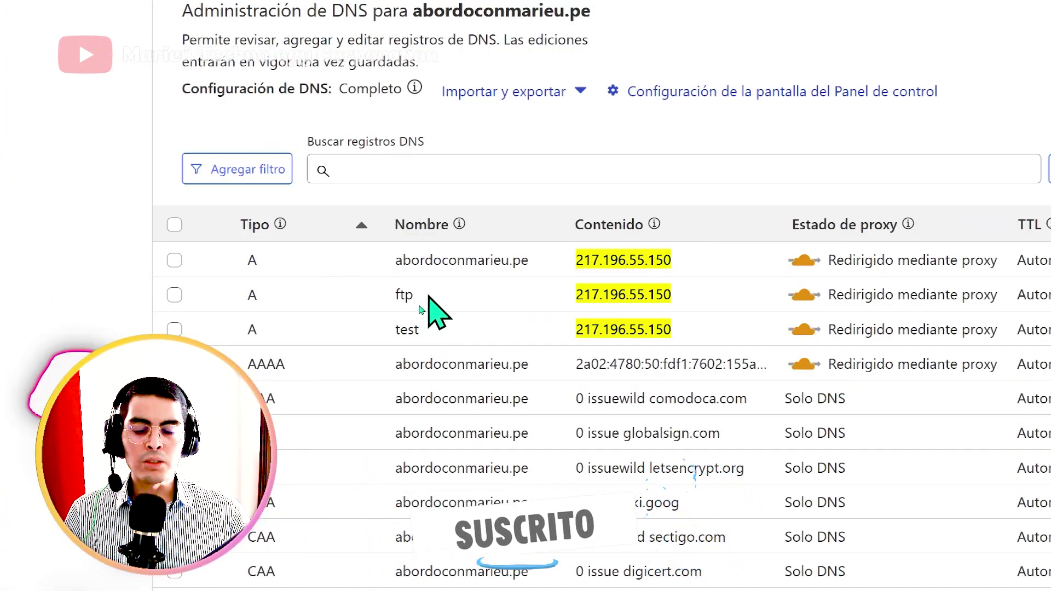
{"action": "double_click", "coordinate": [403, 302]}
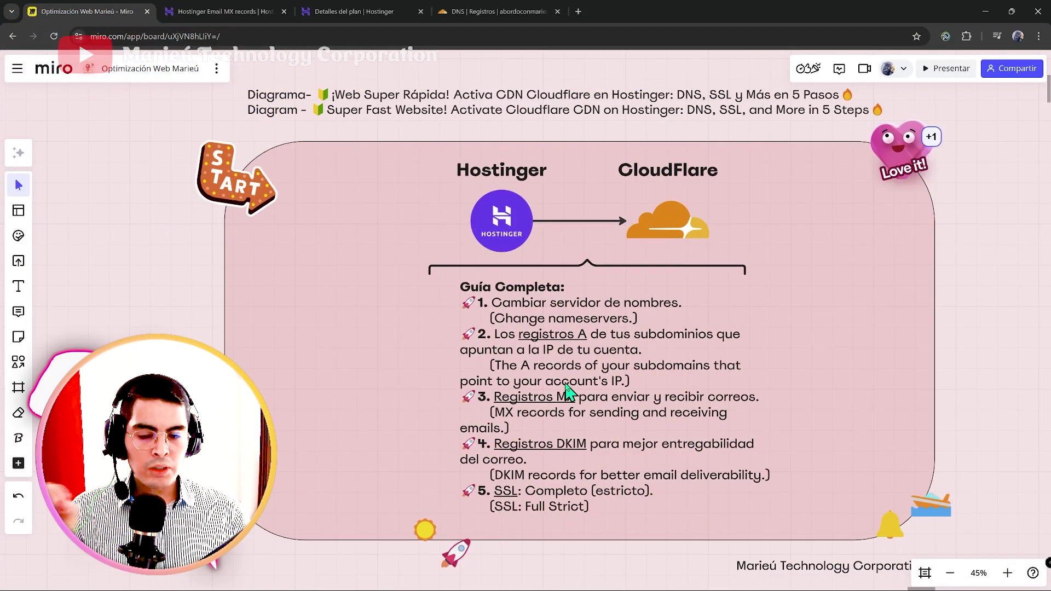
Find the MX records of abordoconmarieu.pe in the Cloudflare DNS list and check their mail server values.
{"action": "left_click", "coordinate": [486, 10]}
{"action": "scroll", "coordinate": [512, 356], "scroll_direction": "down", "scroll_amount": 6}
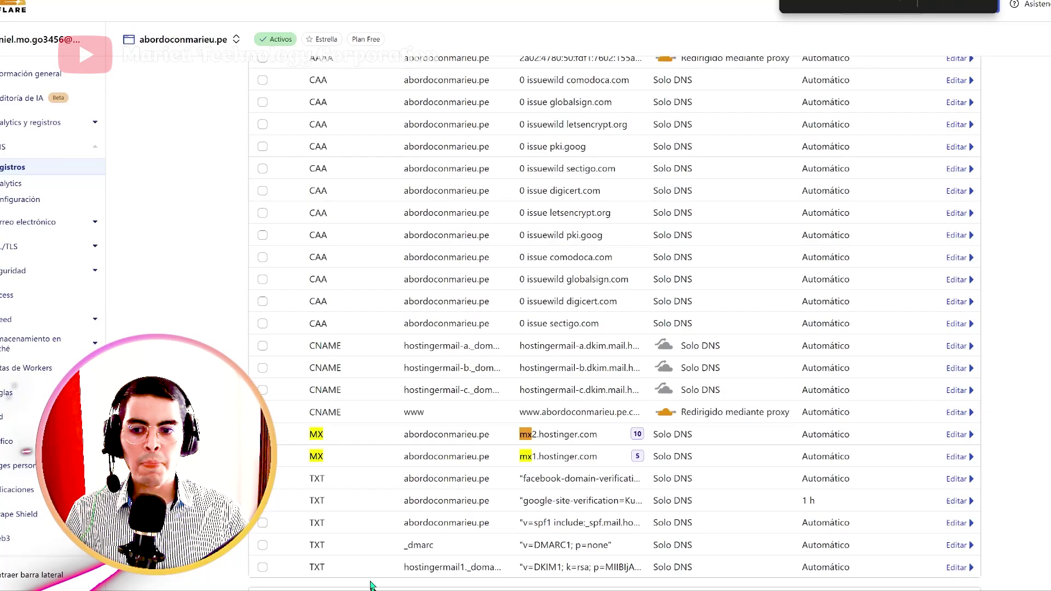
{"action": "scroll", "coordinate": [469, 434], "scroll_direction": "up", "scroll_amount": 2}
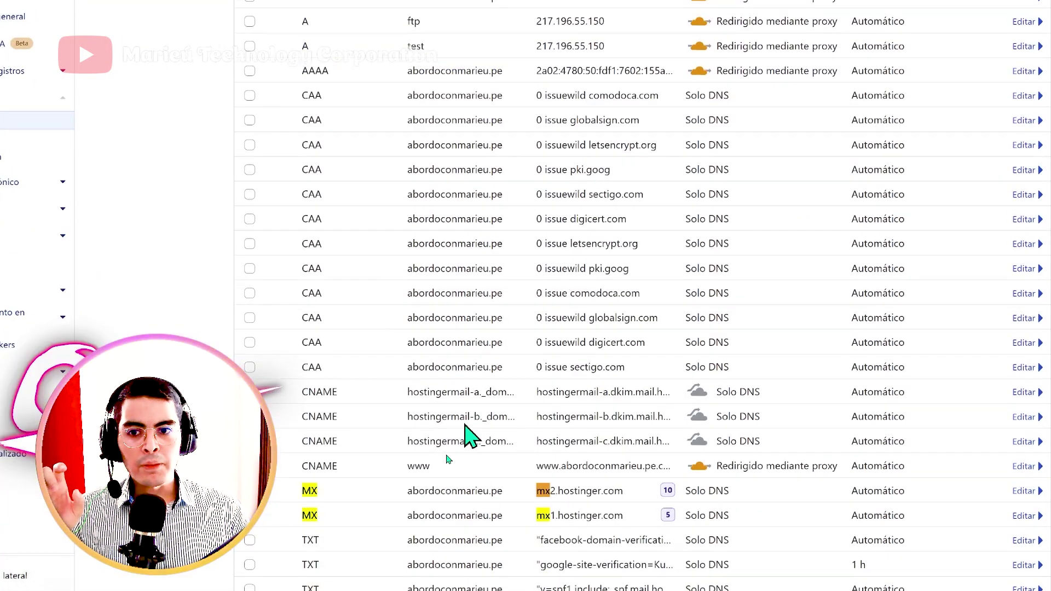
{"action": "scroll", "coordinate": [464, 418], "scroll_direction": "down", "scroll_amount": 2}
{"action": "left_click", "coordinate": [461, 437]}
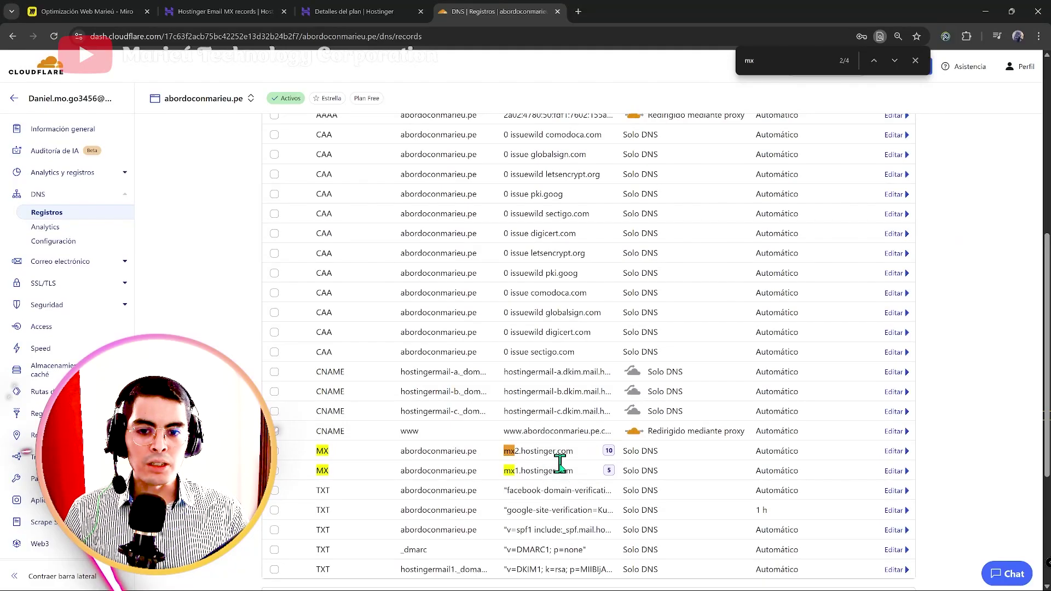
{"action": "scroll", "coordinate": [559, 464], "scroll_direction": "up", "scroll_amount": 1}
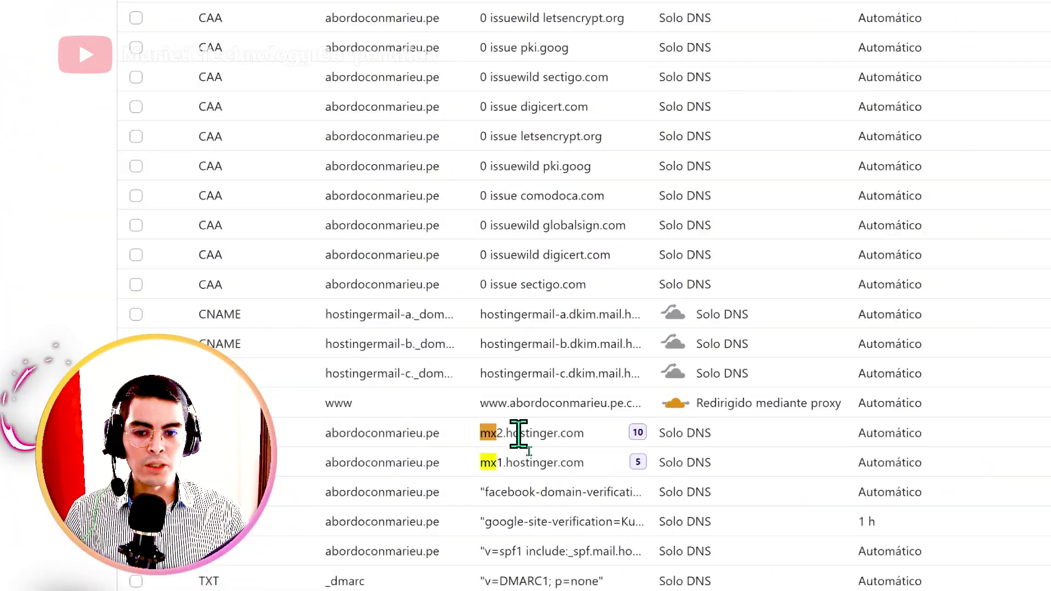
{"action": "triple_click", "coordinate": [518, 433]}
{"action": "triple_click", "coordinate": [526, 462]}
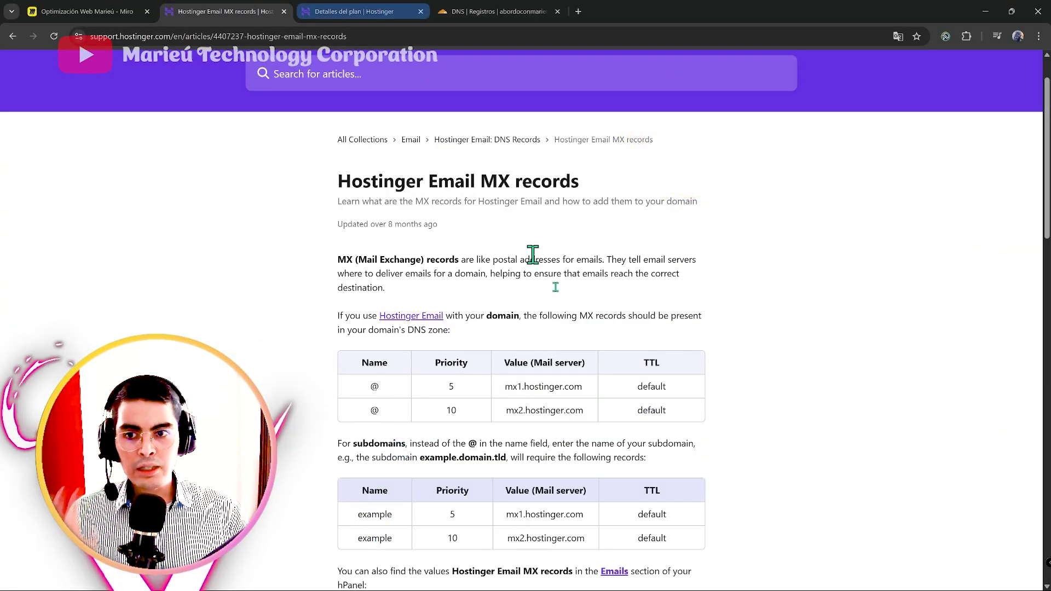
Review the name, priority, mail server and TTL that Hostinger's Email MX records article requires for a domain.
{"action": "left_click_drag", "start_coordinate": [339, 175], "coordinate": [578, 183]}
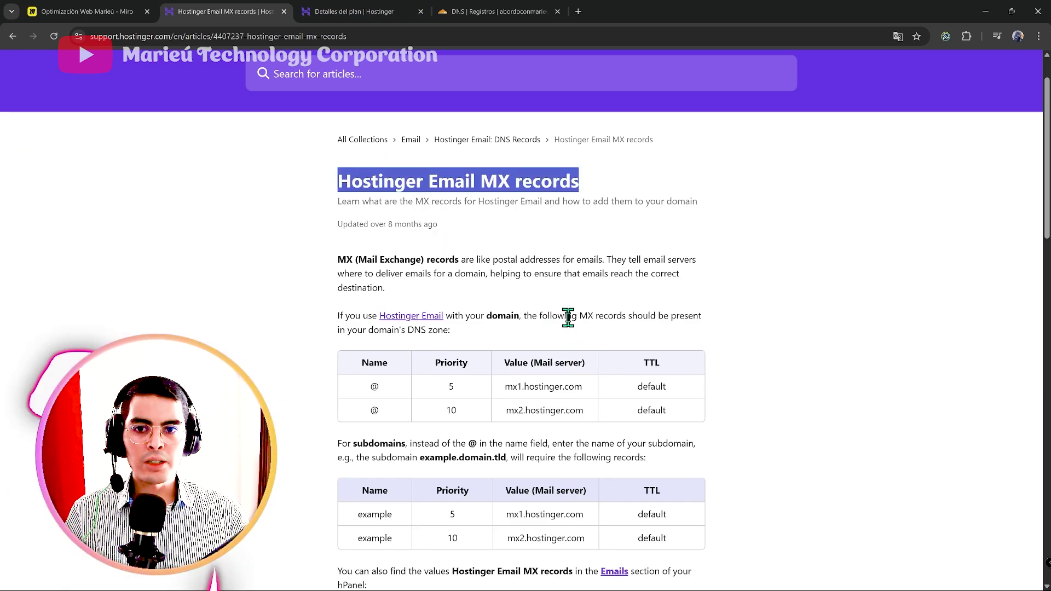
{"action": "left_click", "coordinate": [568, 317]}
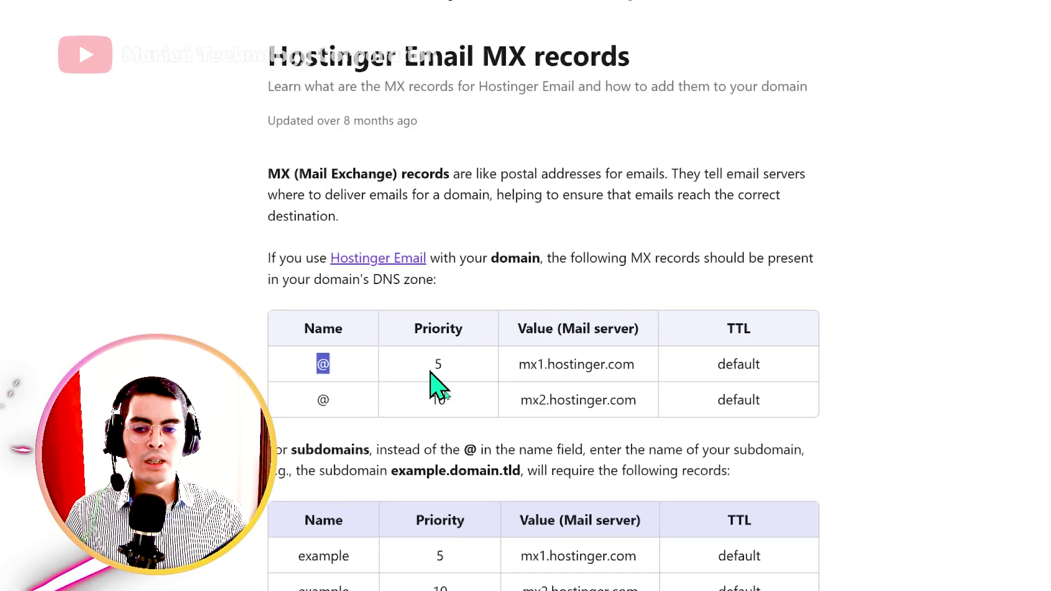
{"action": "left_click_drag", "start_coordinate": [431, 372], "coordinate": [448, 355]}
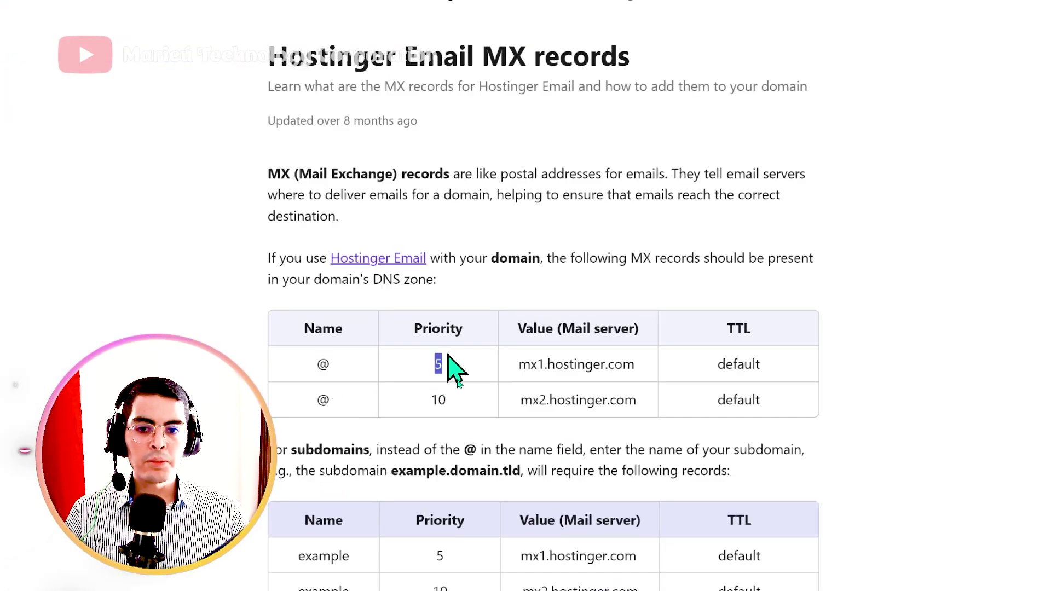
{"action": "left_click_drag", "start_coordinate": [517, 364], "coordinate": [624, 361]}
{"action": "double_click", "coordinate": [736, 366]}
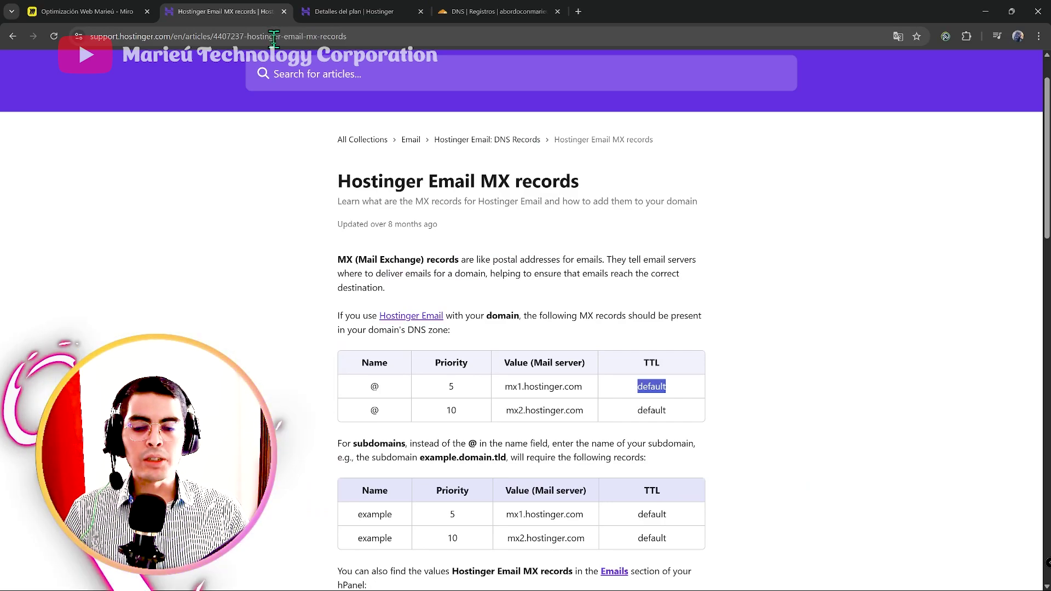
{"action": "left_click", "coordinate": [317, 10]}
{"action": "left_click", "coordinate": [214, 5]}
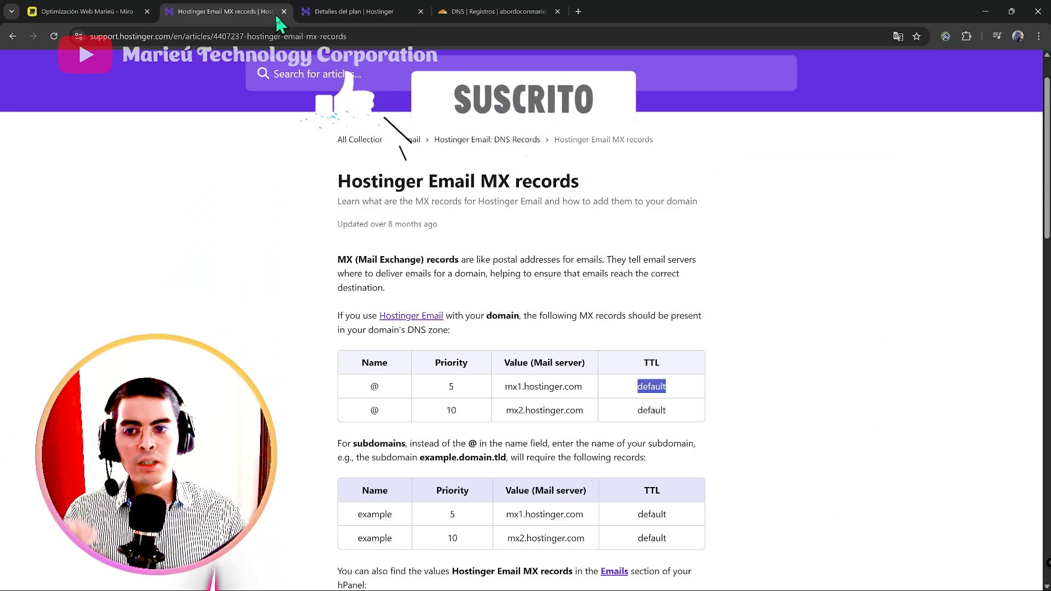
{"action": "left_click", "coordinate": [339, 11]}
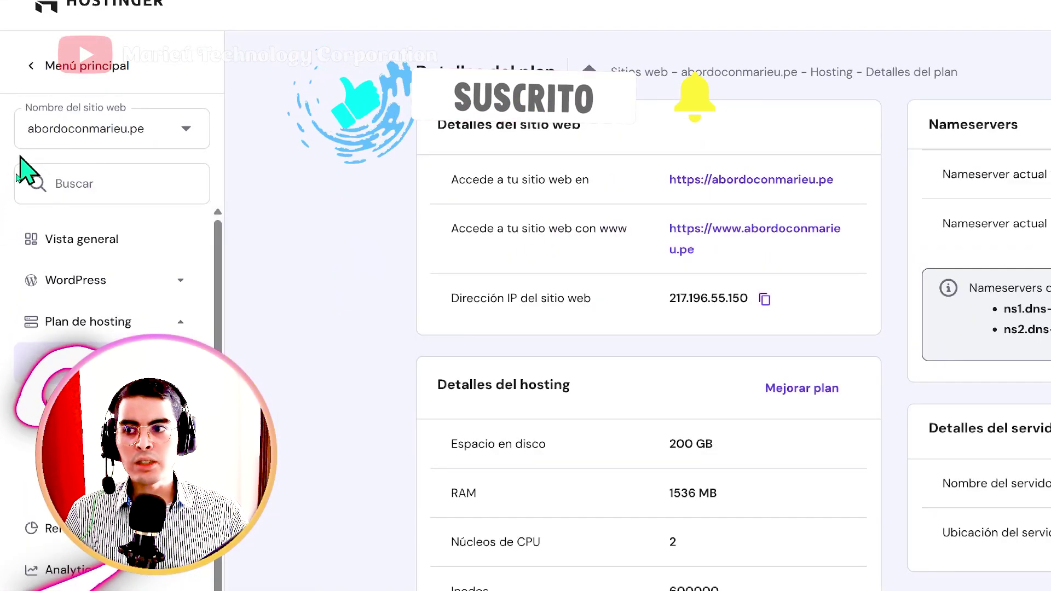
{"action": "left_click", "coordinate": [34, 83]}
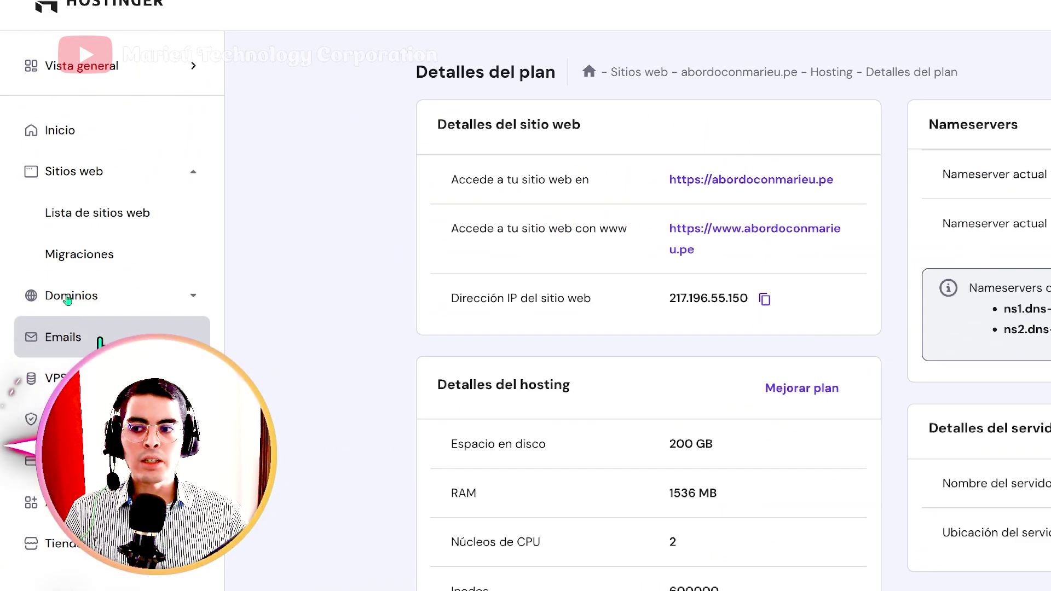
{"action": "left_click", "coordinate": [68, 323]}
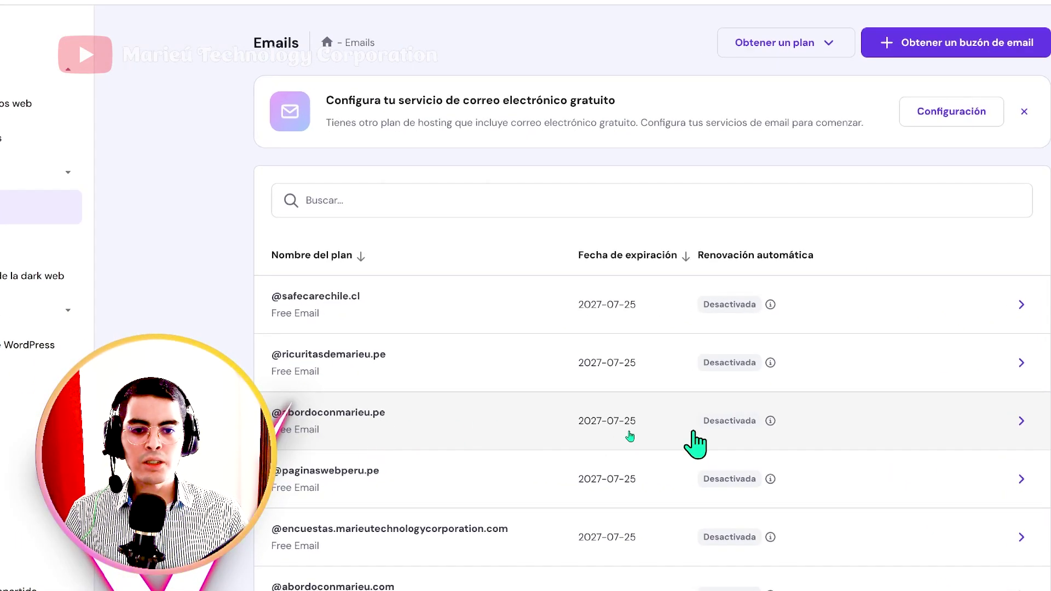
{"action": "left_click", "coordinate": [1019, 423]}
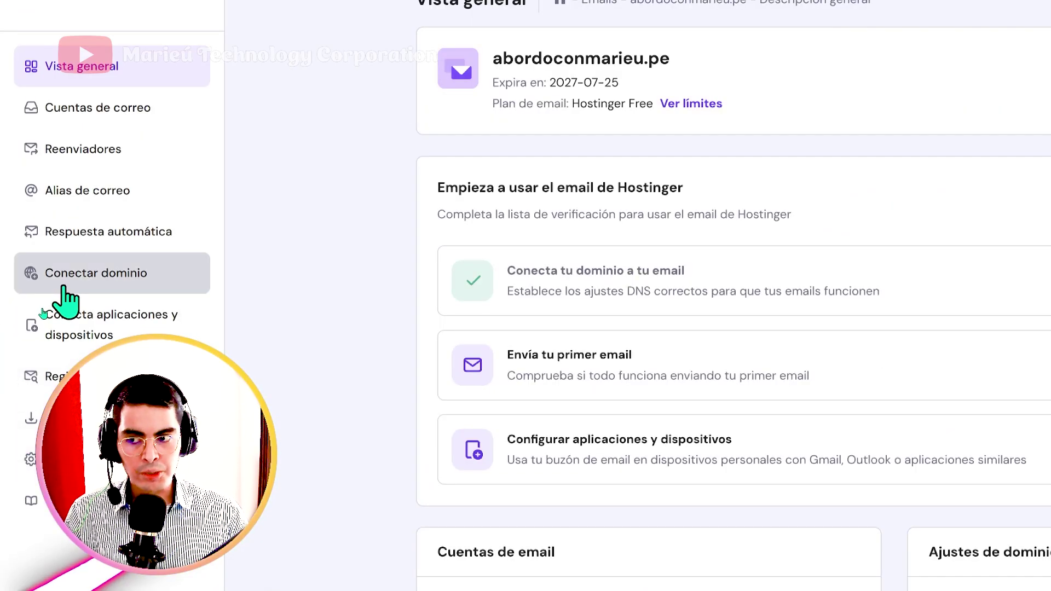
{"action": "left_click", "coordinate": [64, 287]}
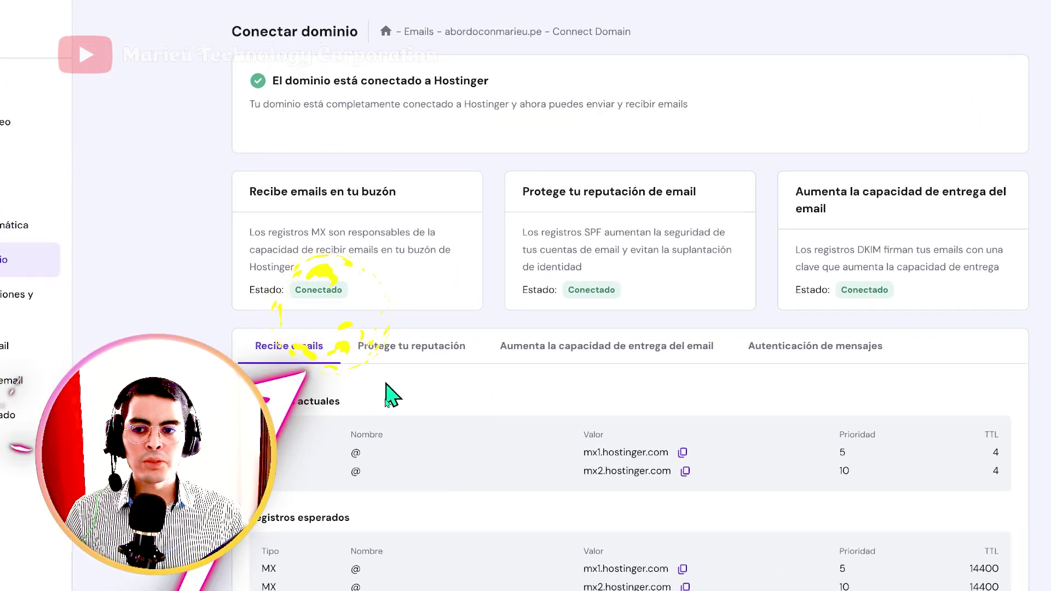
View the current and expected SPF and DKIM records of abordoconmarieu.pe on the domain connection page.
{"action": "scroll", "coordinate": [398, 441], "scroll_direction": "down", "scroll_amount": 2}
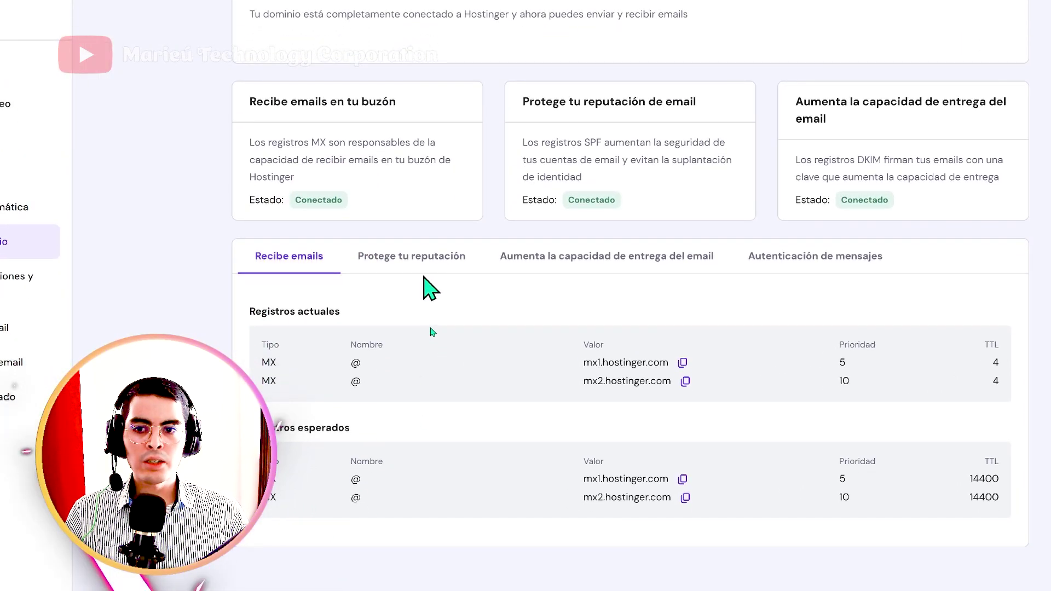
{"action": "left_click", "coordinate": [415, 257]}
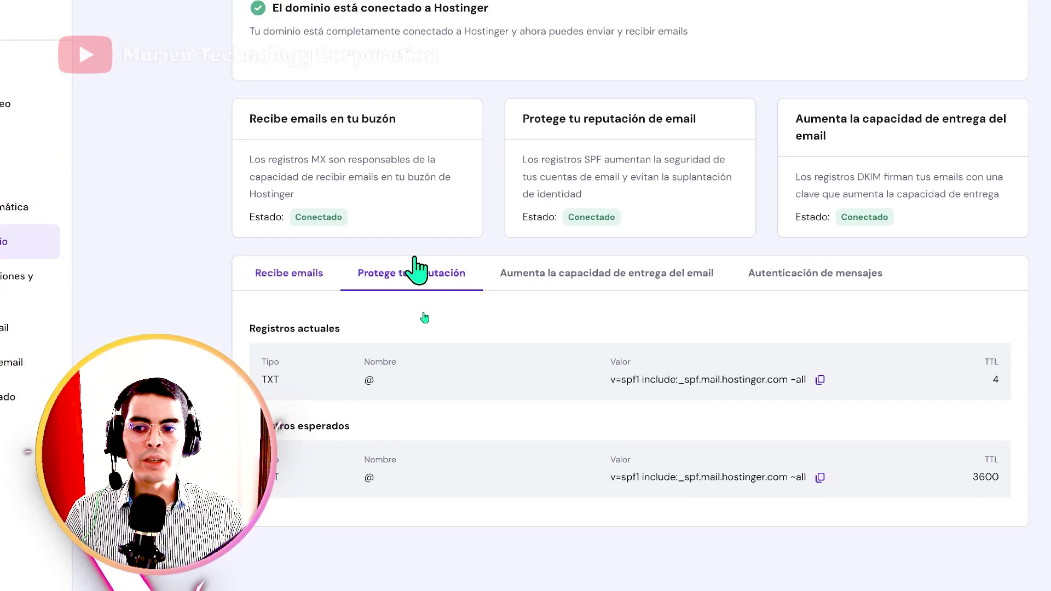
{"action": "left_click", "coordinate": [588, 286]}
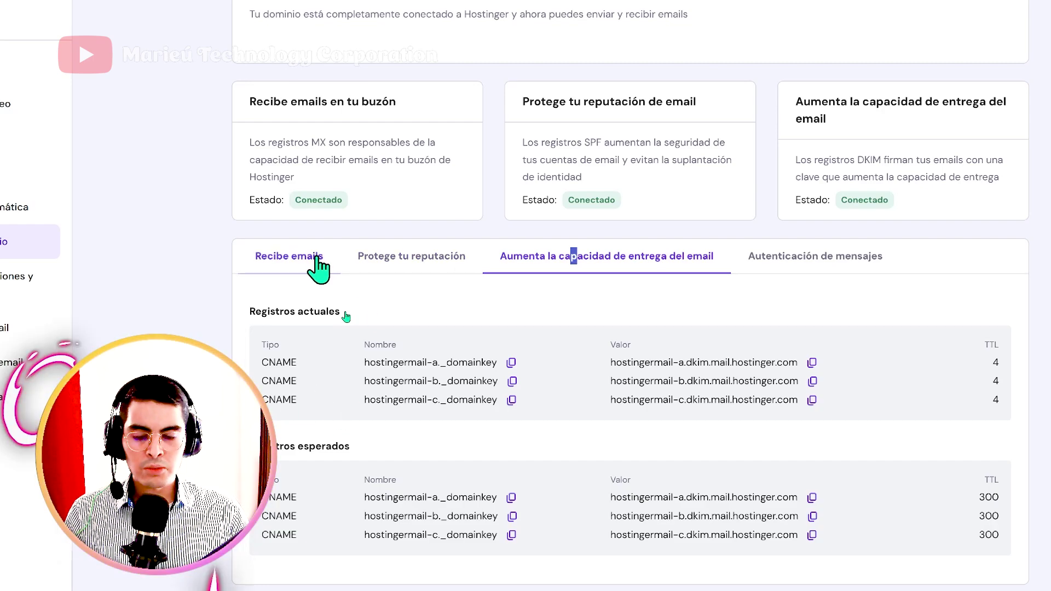
Check the type, name, priority and TTL of the current mx1.hostinger.com record, and return to the Cloudflare DNS records.
{"action": "left_click", "coordinate": [316, 260]}
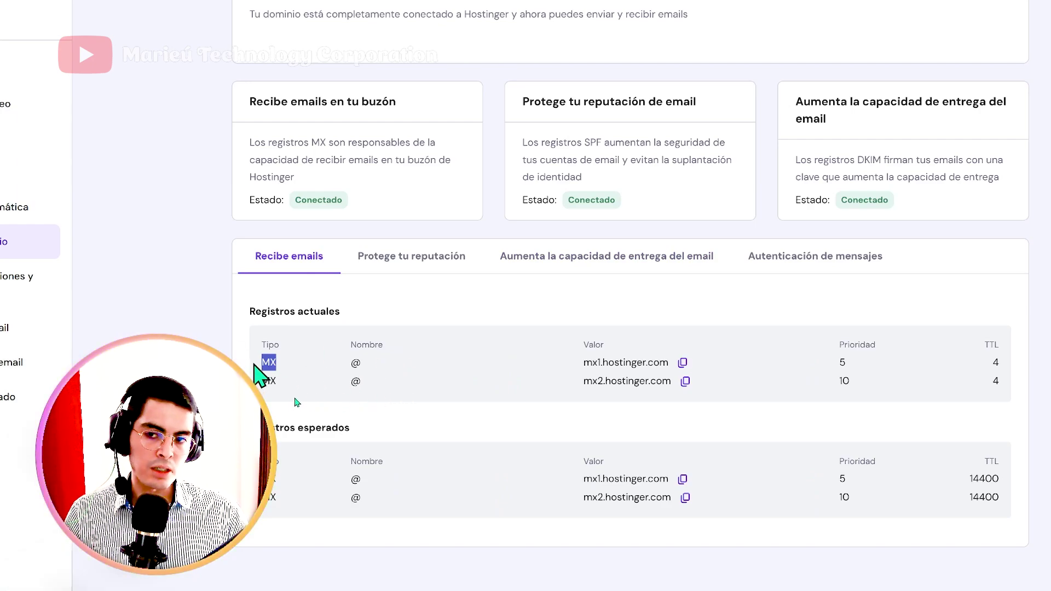
{"action": "double_click", "coordinate": [355, 362]}
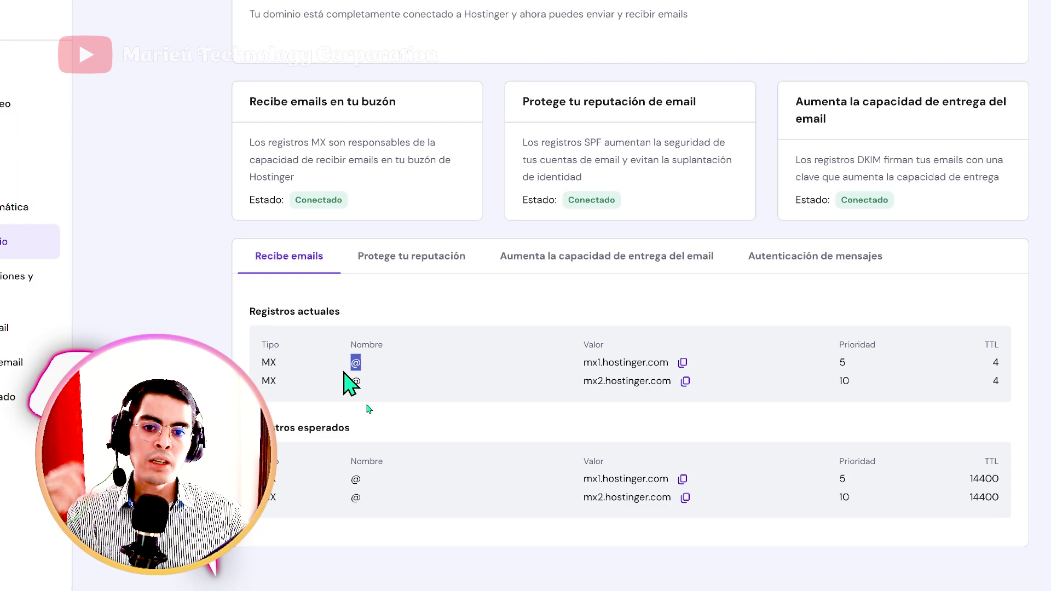
{"action": "double_click", "coordinate": [841, 362]}
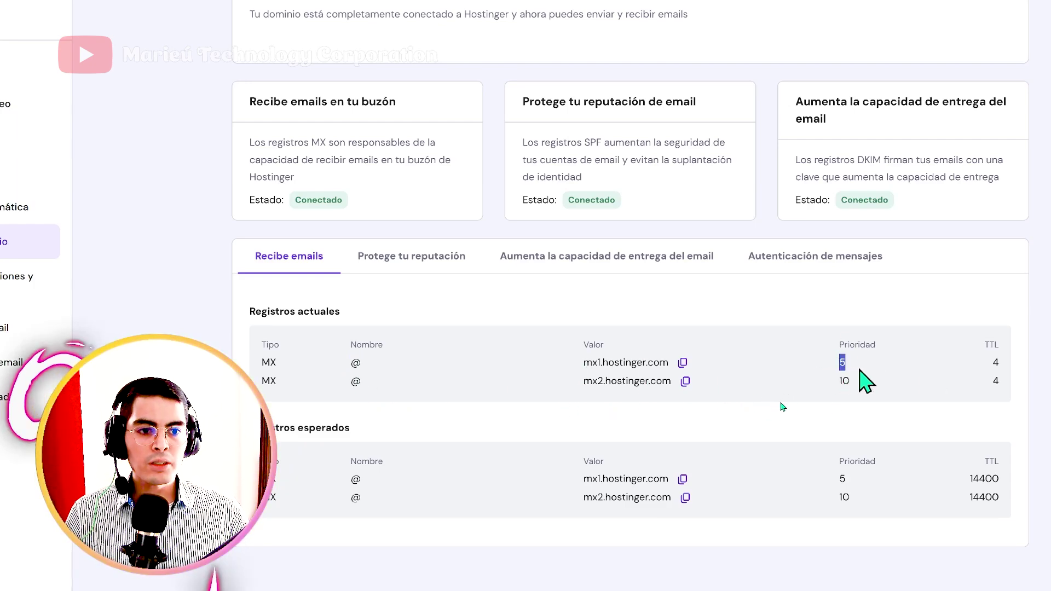
{"action": "double_click", "coordinate": [994, 362]}
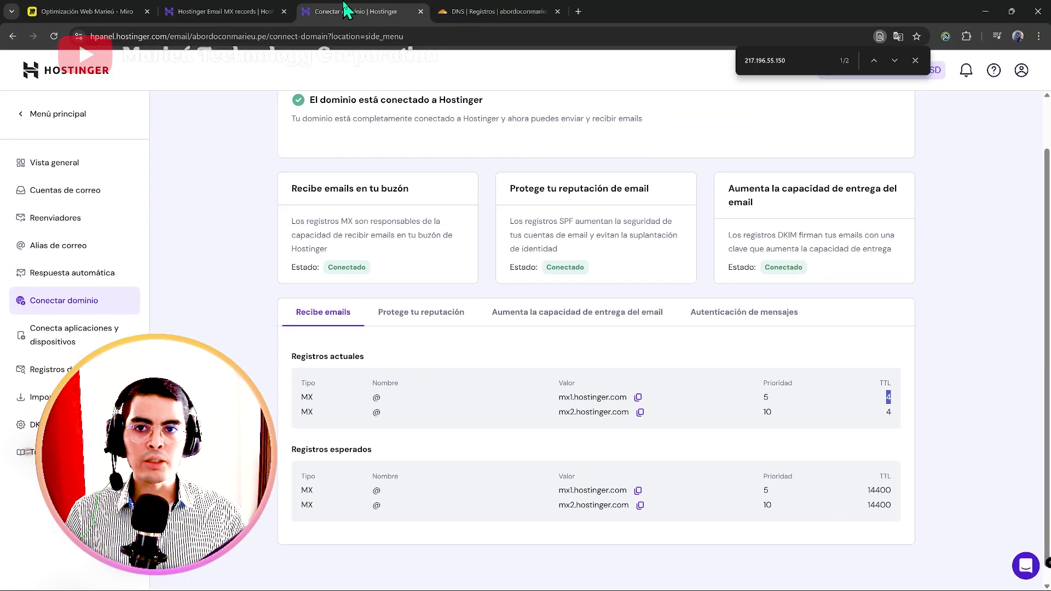
{"action": "left_click", "coordinate": [514, 11]}
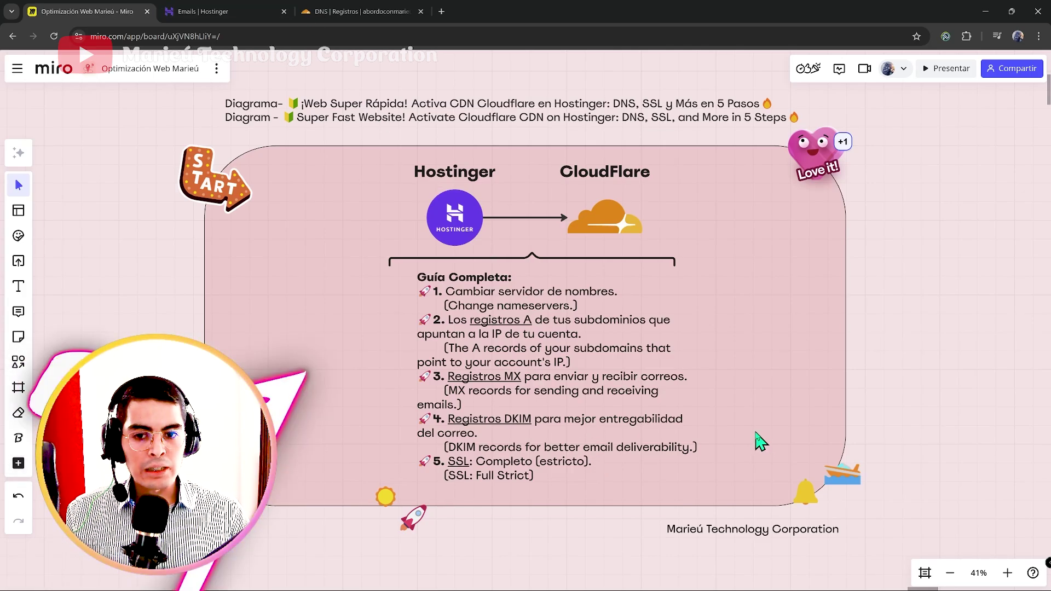
Search the Cloudflare DNS records page for "cnam" and examine the hostingermail DKIM CNAME records.
{"action": "left_click", "coordinate": [394, 2]}
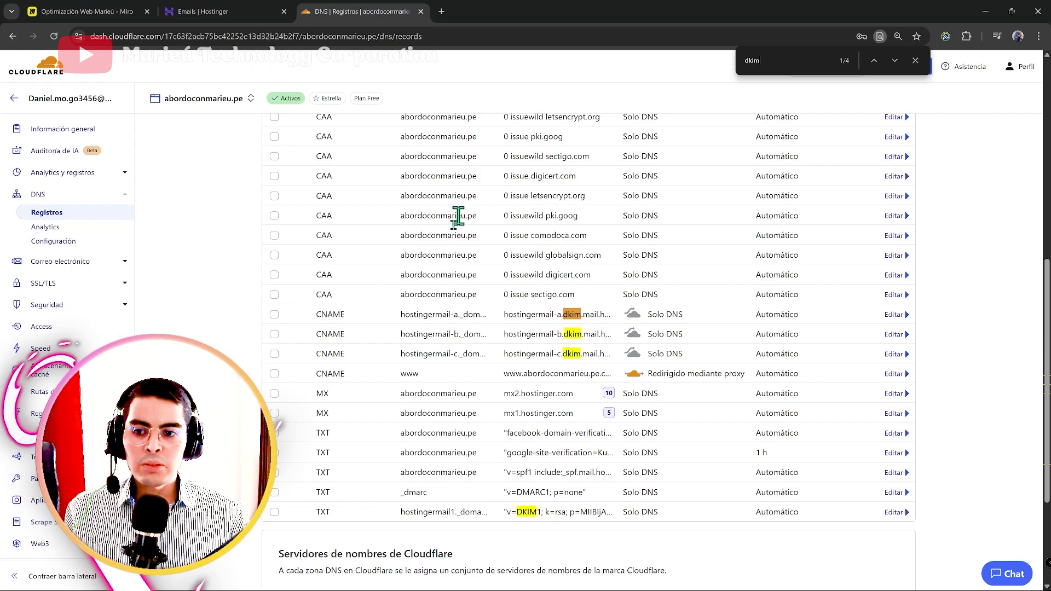
{"action": "key", "text": "ctrl+f"}
{"action": "type", "text": "cnam"}
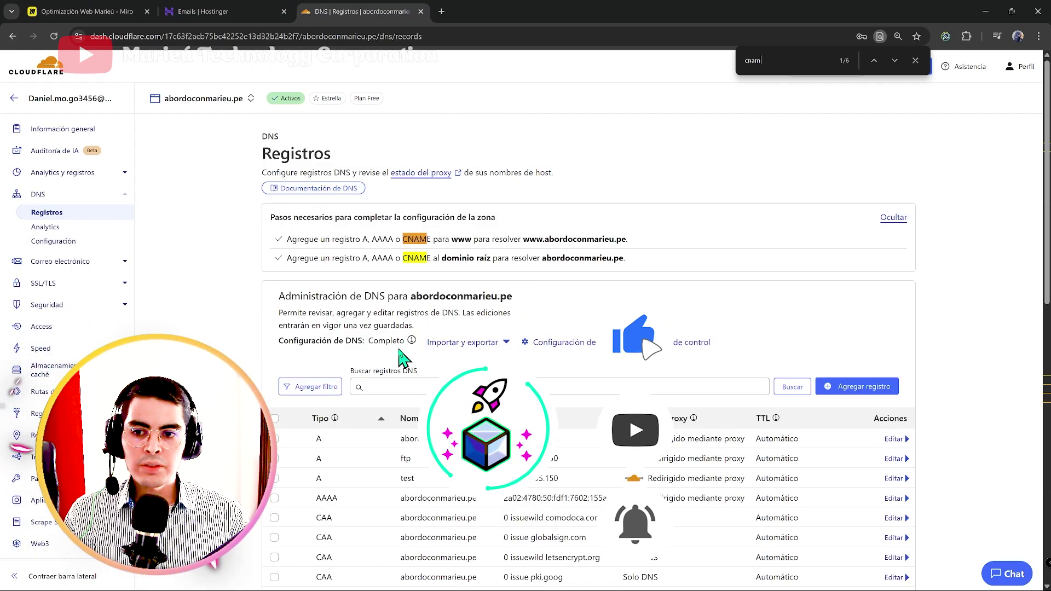
{"action": "scroll", "coordinate": [400, 355], "scroll_direction": "down", "scroll_amount": 7}
{"action": "left_click_drag", "start_coordinate": [309, 353], "coordinate": [371, 398]}
{"action": "left_click", "coordinate": [377, 400]}
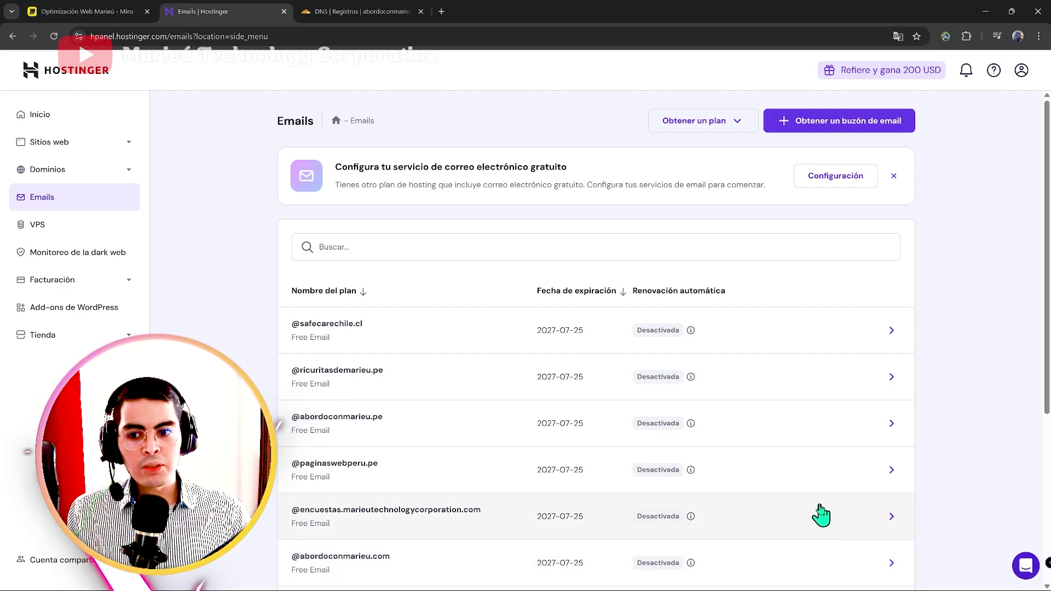
{"action": "left_click", "coordinate": [794, 438]}
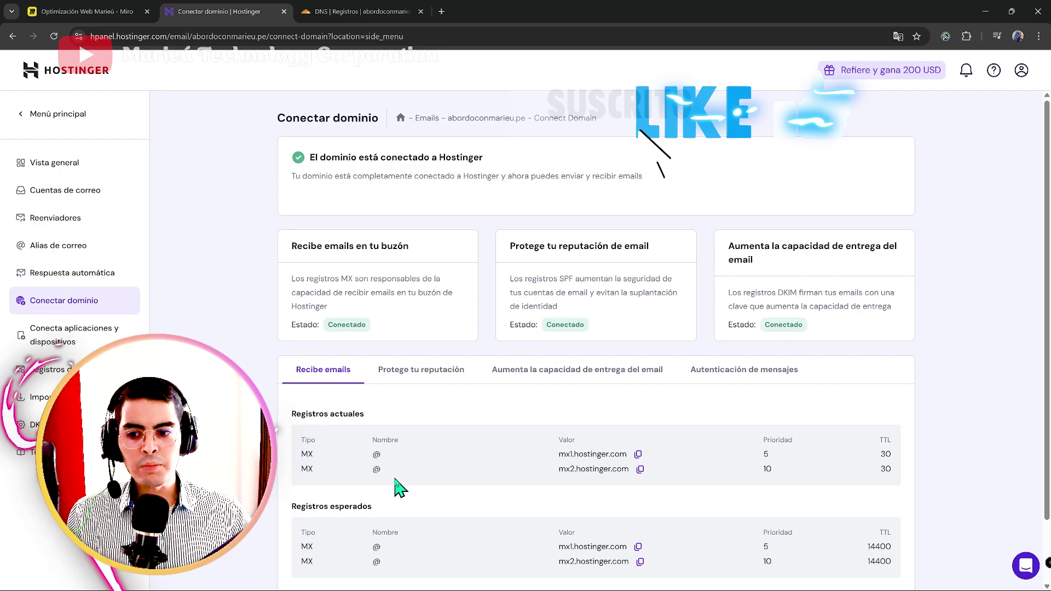
{"action": "left_click", "coordinate": [367, 373]}
{"action": "left_click", "coordinate": [265, 335]}
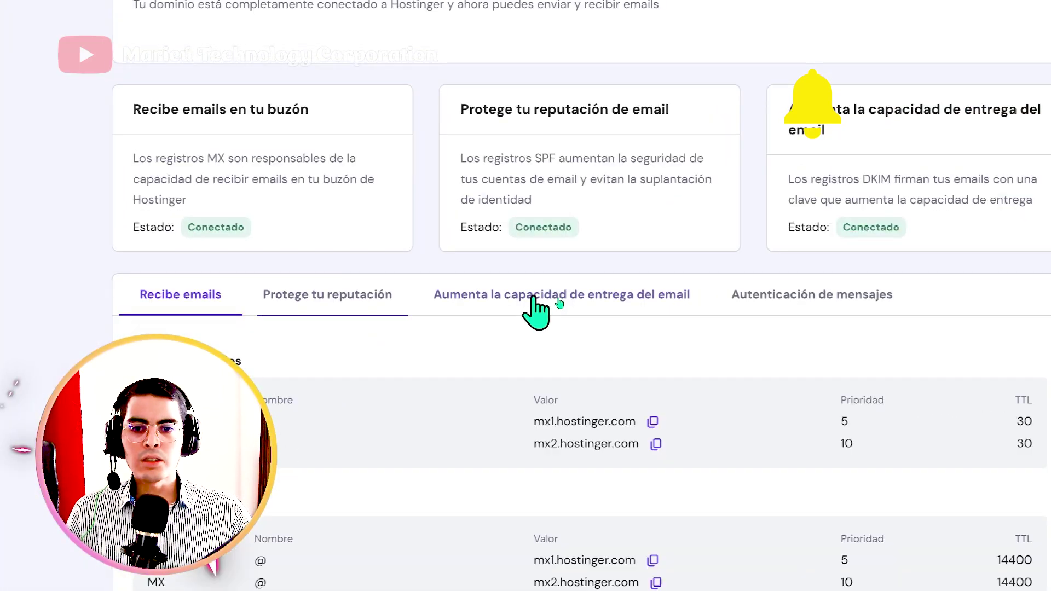
{"action": "left_click", "coordinate": [559, 302]}
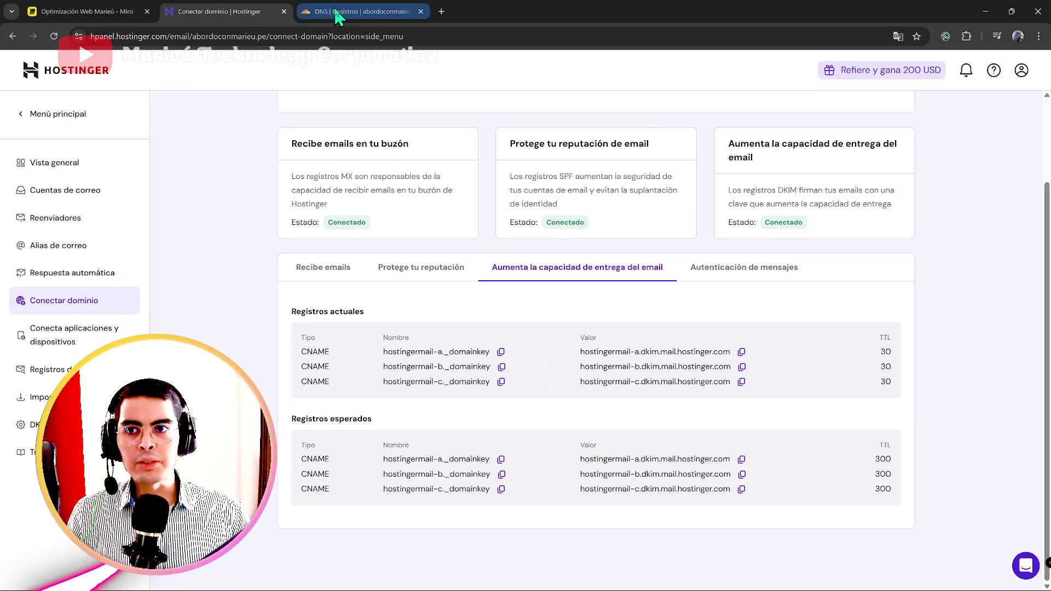
Switch to the Cloudflare DNS records and open the hostingermail-a DKIM CNAME record to check its details.
{"action": "left_click", "coordinate": [336, 16]}
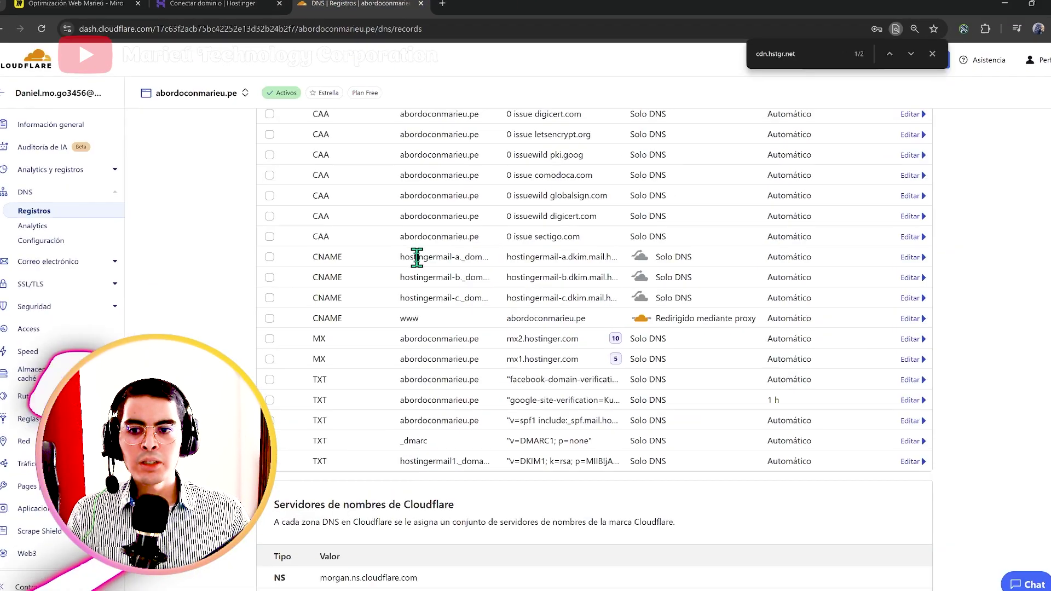
{"action": "left_click", "coordinate": [911, 258]}
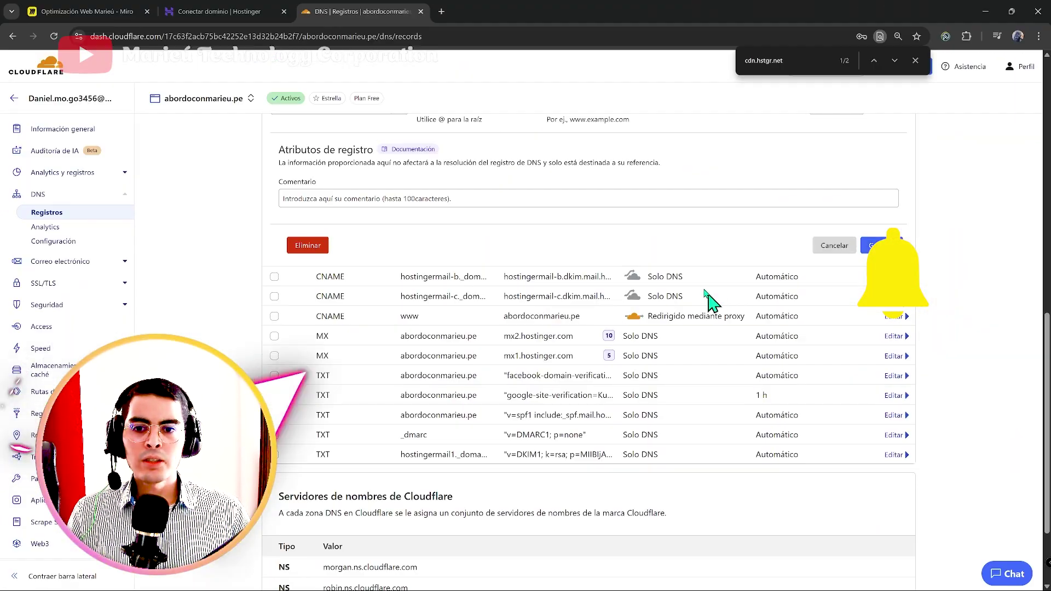
{"action": "scroll", "coordinate": [527, 236], "scroll_direction": "up", "scroll_amount": 3}
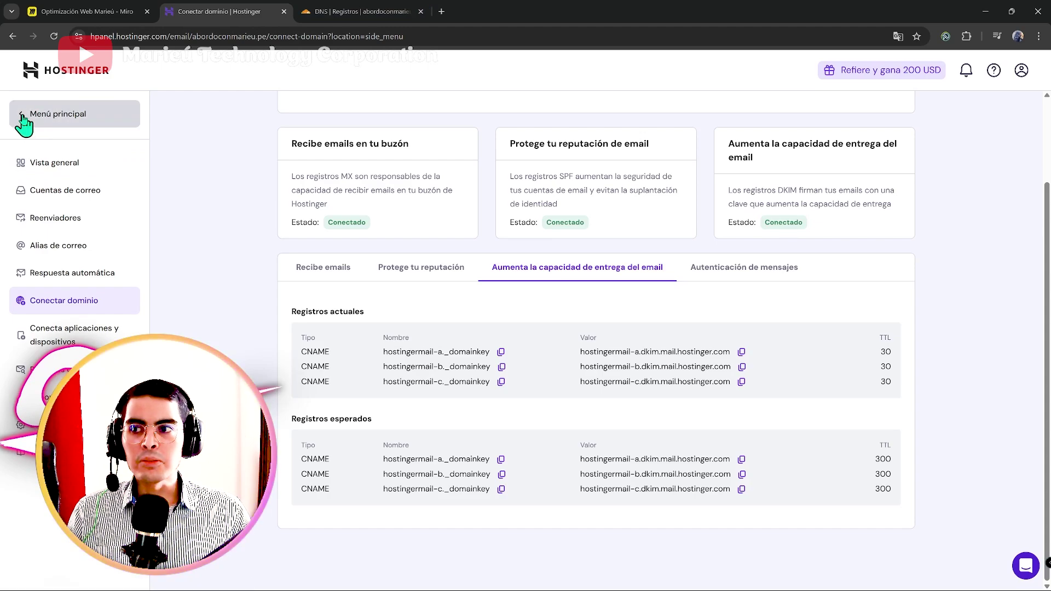
Return to Hostinger's main menu and open the panel of abordoconmarieu.pe from the website list.
{"action": "left_click", "coordinate": [31, 114]}
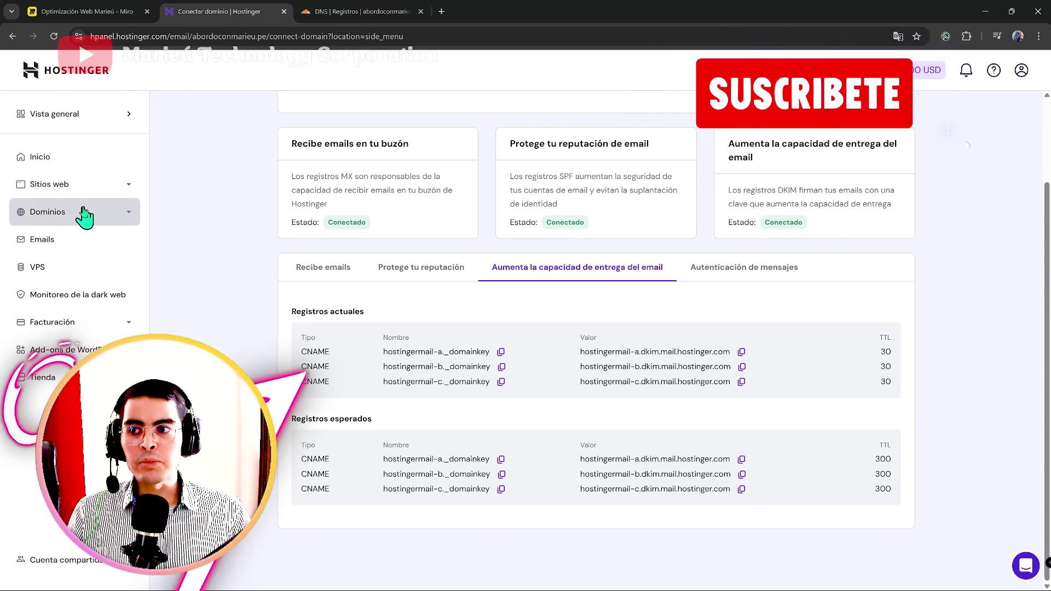
{"action": "left_click", "coordinate": [83, 188]}
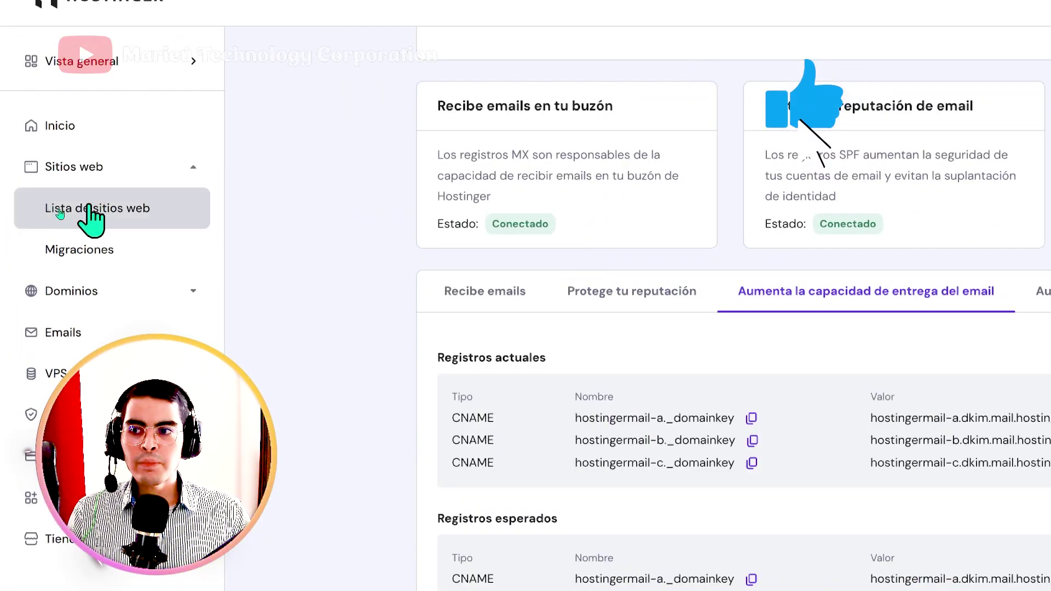
{"action": "left_click", "coordinate": [86, 208]}
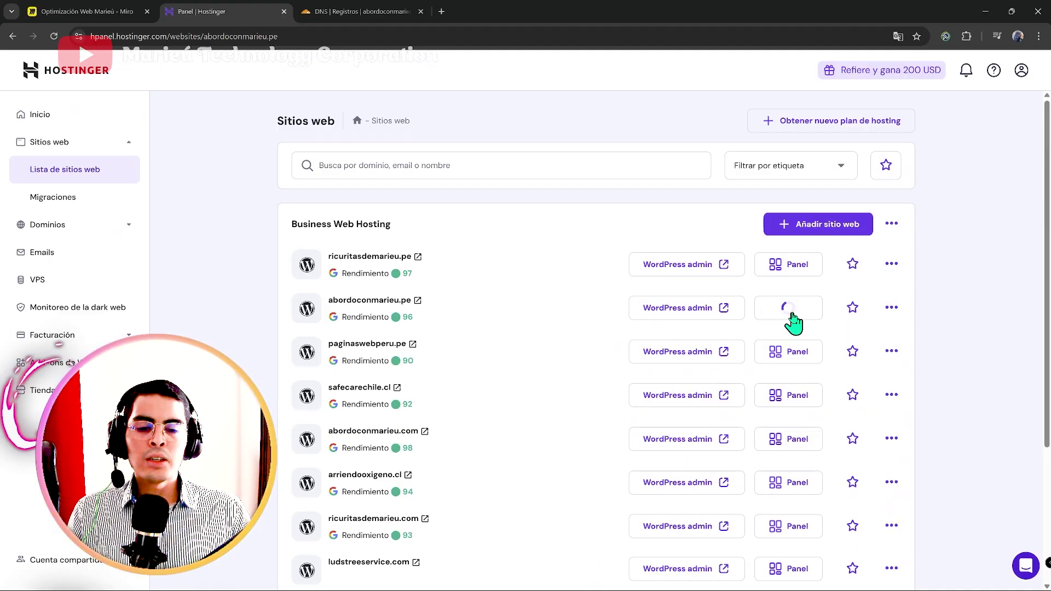
{"action": "left_click", "coordinate": [793, 316]}
Find the site's SSL section with the search term "SSL" and check the type of its installed certificate.
{"action": "left_click", "coordinate": [87, 195]}
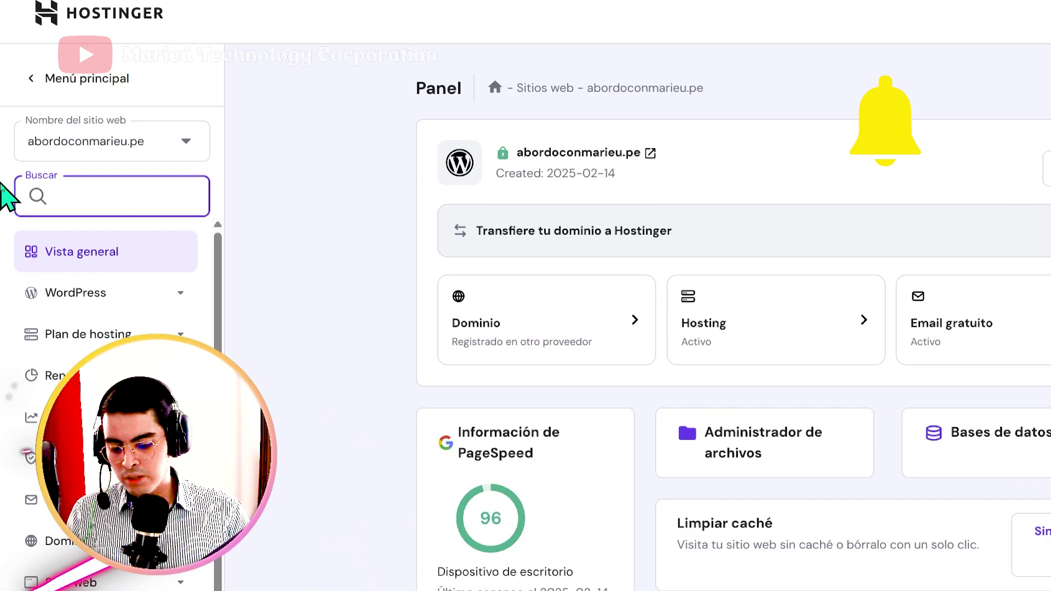
{"action": "type", "text": "SS"}
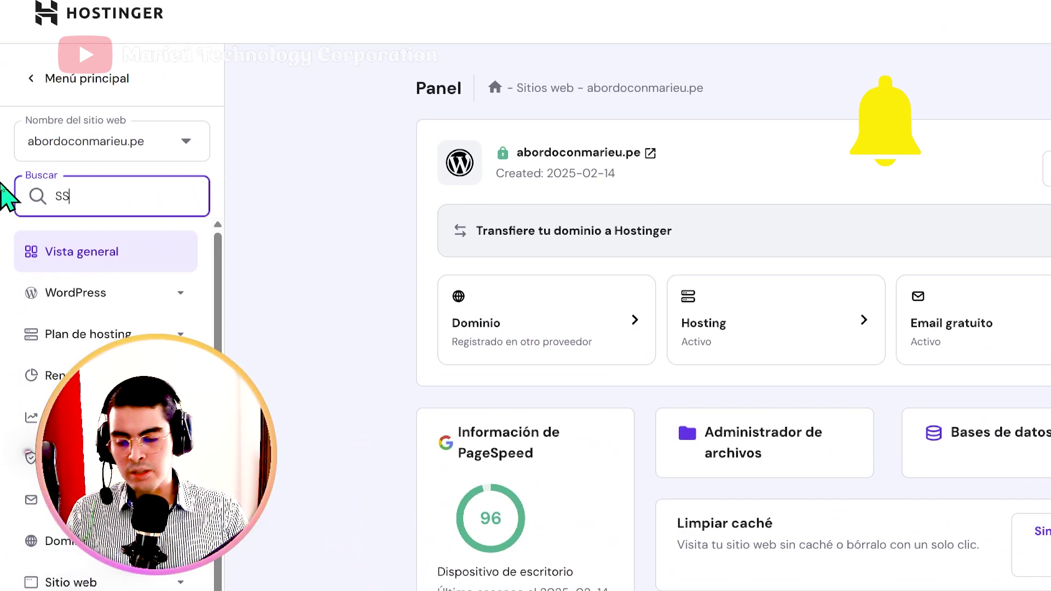
{"action": "type", "text": "L"}
{"action": "left_click", "coordinate": [22, 290]}
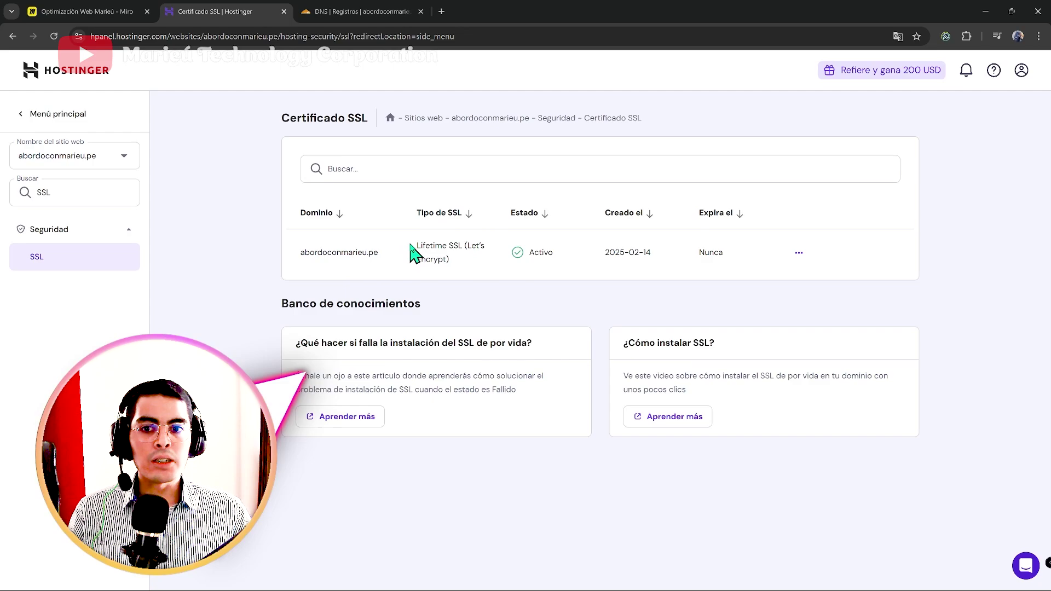
{"action": "left_click_drag", "start_coordinate": [416, 245], "coordinate": [452, 240]}
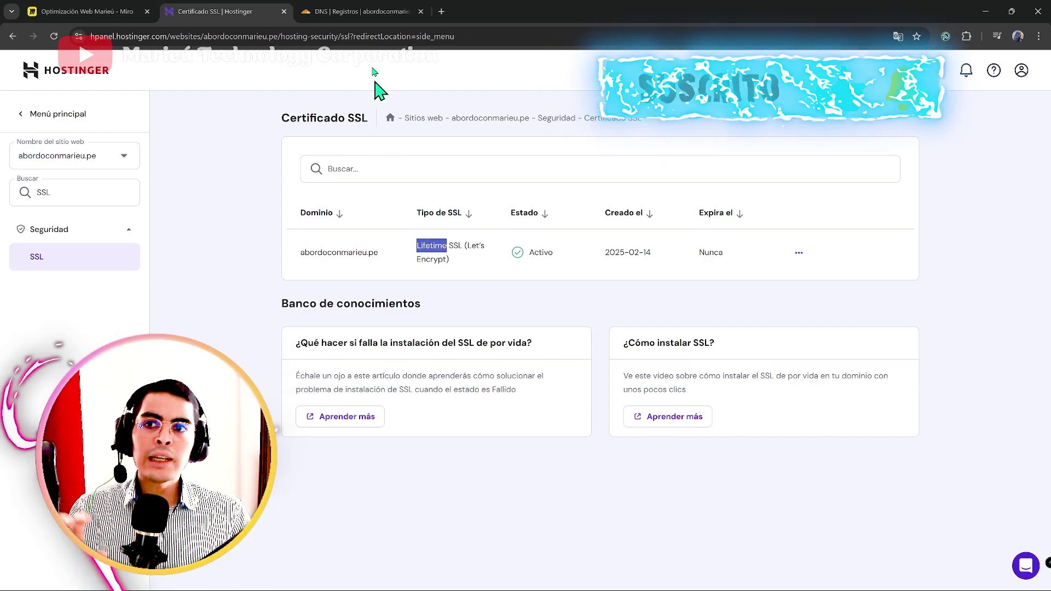
Open the SSL/TLS overview of abordoconmarieu.pe in Cloudflare and check the current encryption mode against Hostinger's certificate.
{"action": "left_click", "coordinate": [353, 11]}
{"action": "left_click", "coordinate": [35, 285]}
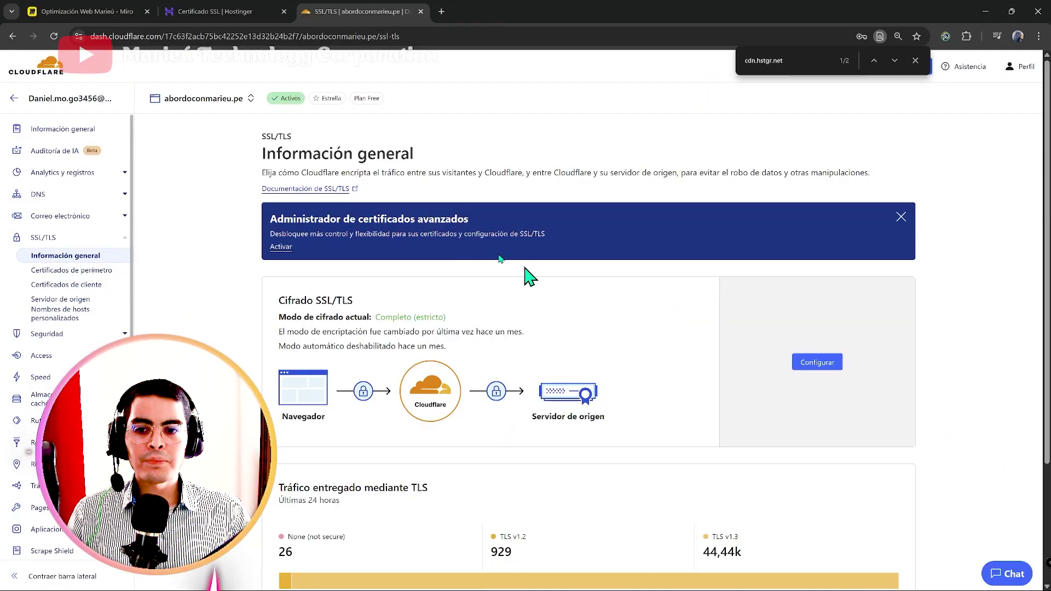
{"action": "left_click", "coordinate": [259, 9]}
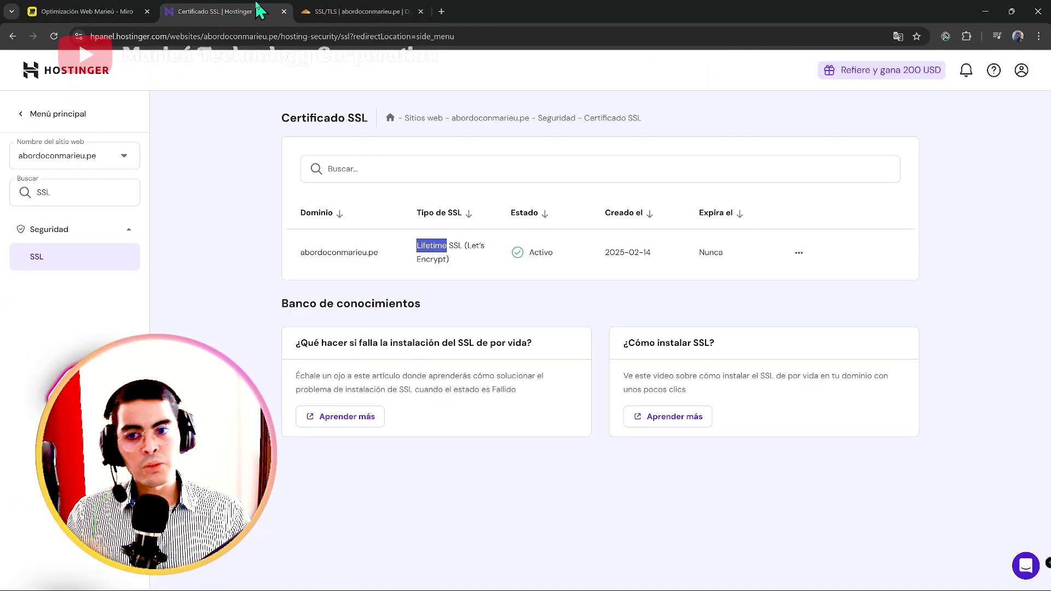
{"action": "left_click", "coordinate": [377, 16]}
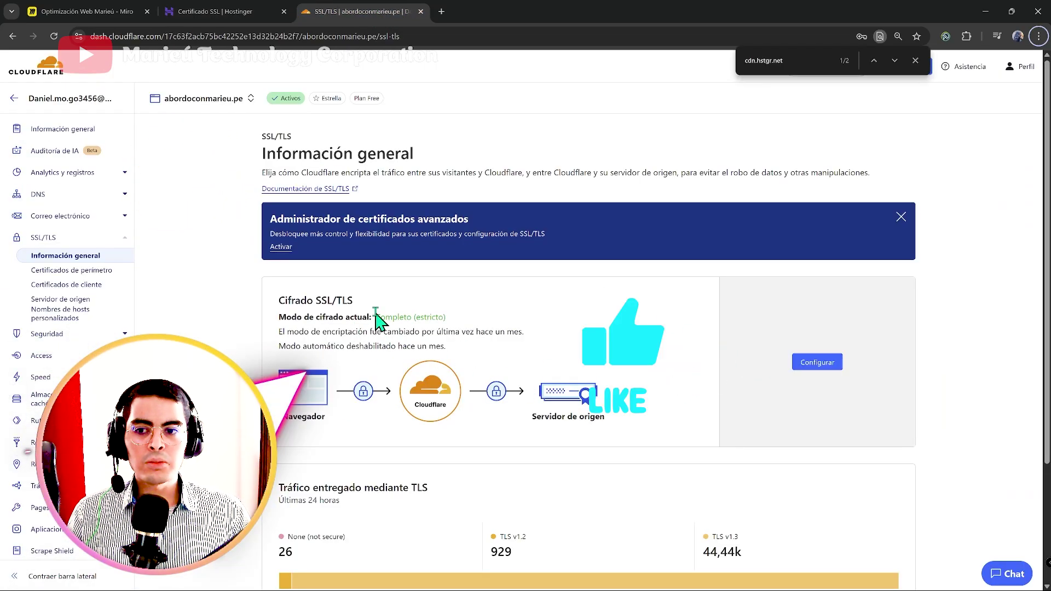
{"action": "key", "text": "Escape"}
{"action": "left_click_drag", "start_coordinate": [381, 317], "coordinate": [444, 317]}
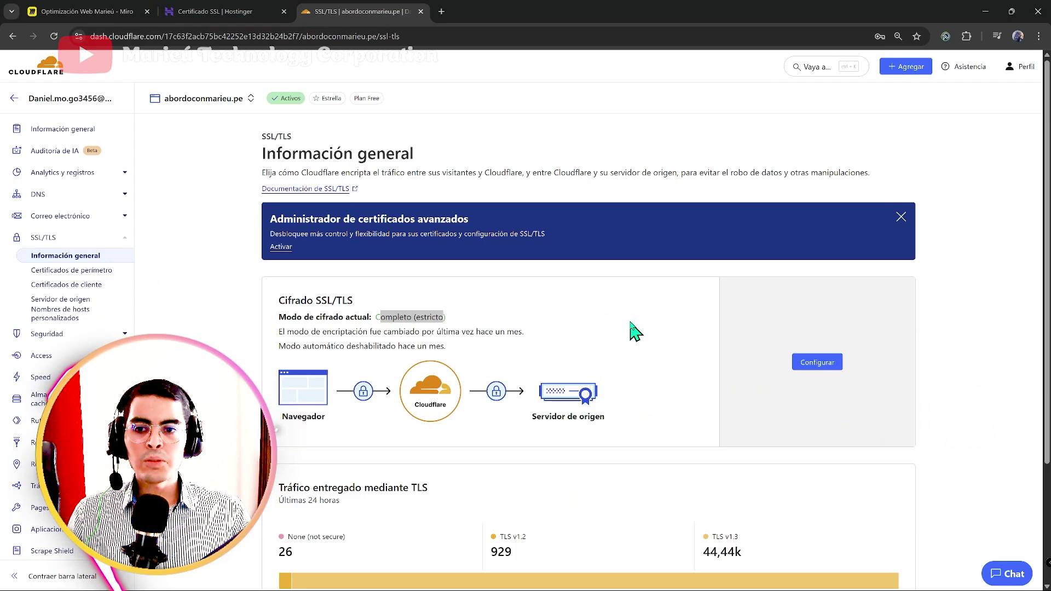
Open the encryption mode configuration and save it with the custom SSL/TLS mode Completo (estricto).
{"action": "left_click", "coordinate": [817, 363]}
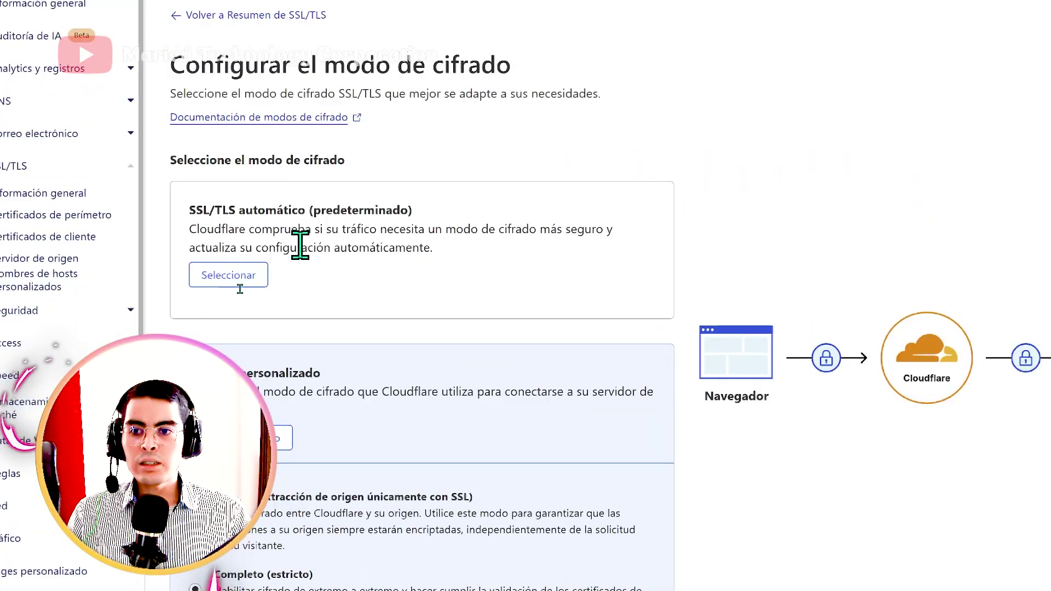
{"action": "scroll", "coordinate": [342, 186], "scroll_direction": "down", "scroll_amount": 4}
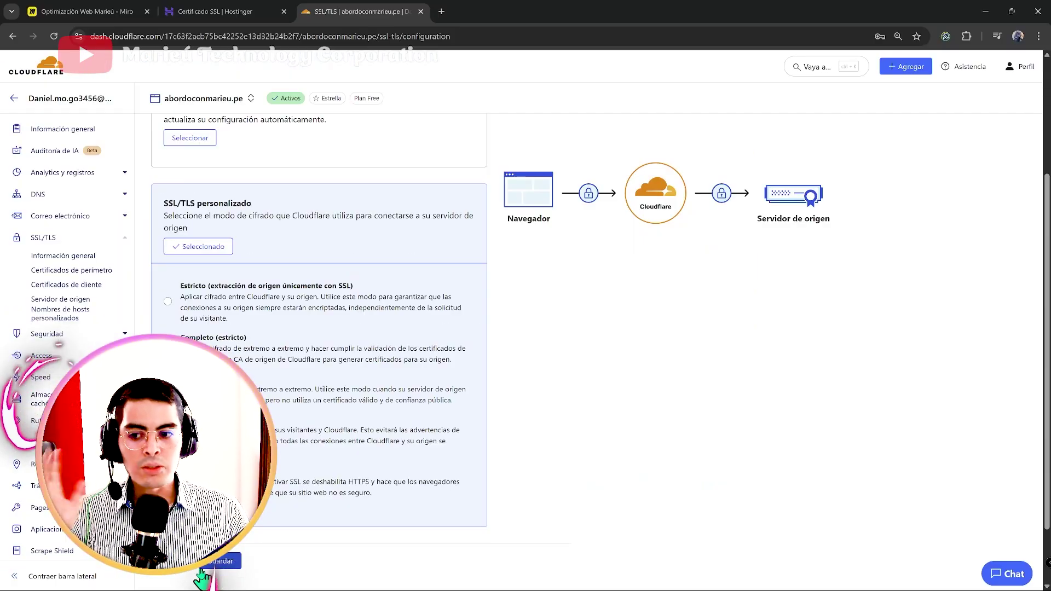
{"action": "left_click", "coordinate": [234, 563]}
{"action": "scroll", "coordinate": [495, 325], "scroll_direction": "down", "scroll_amount": 1}
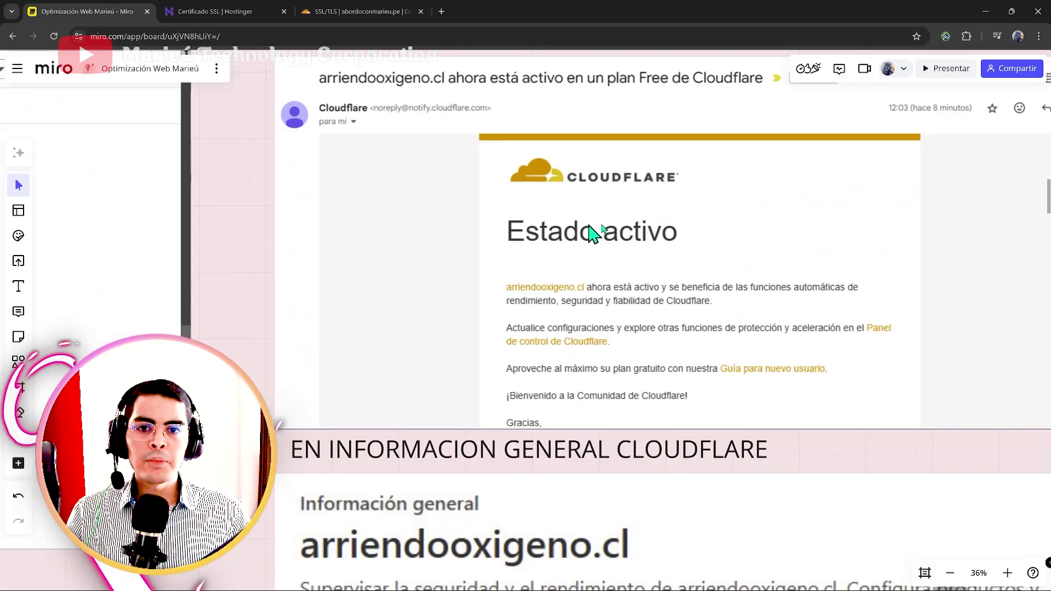
Review the Cloudflare activation email on the Miro board, then recheck Hostinger's SSL certificate and Cloudflare's SSL/TLS overview.
{"action": "scroll", "coordinate": [594, 232], "scroll_direction": "up", "scroll_amount": 3, "text": "ctrl"}
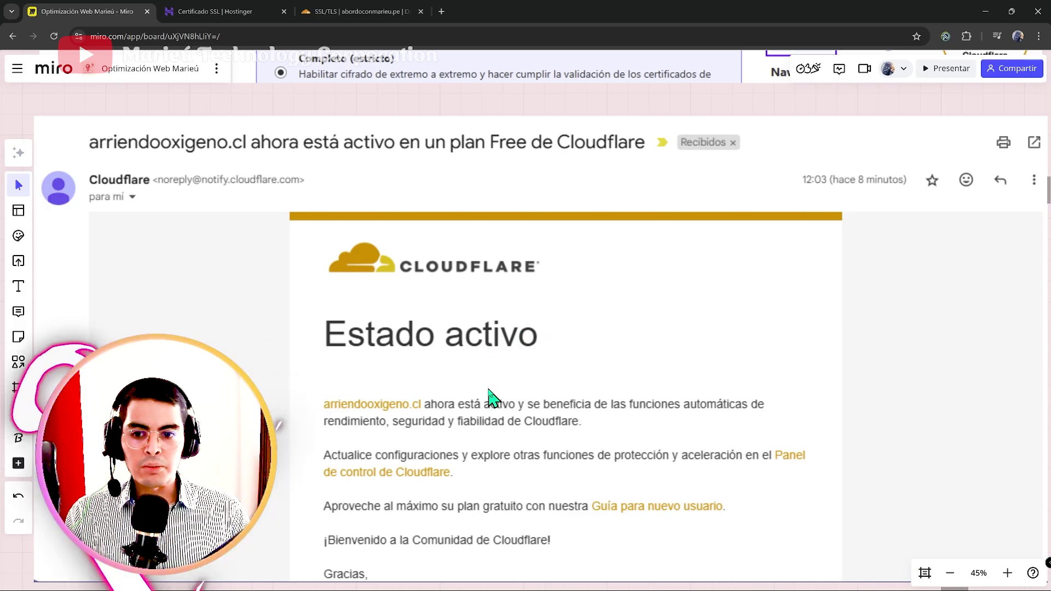
{"action": "left_click", "coordinate": [331, 12]}
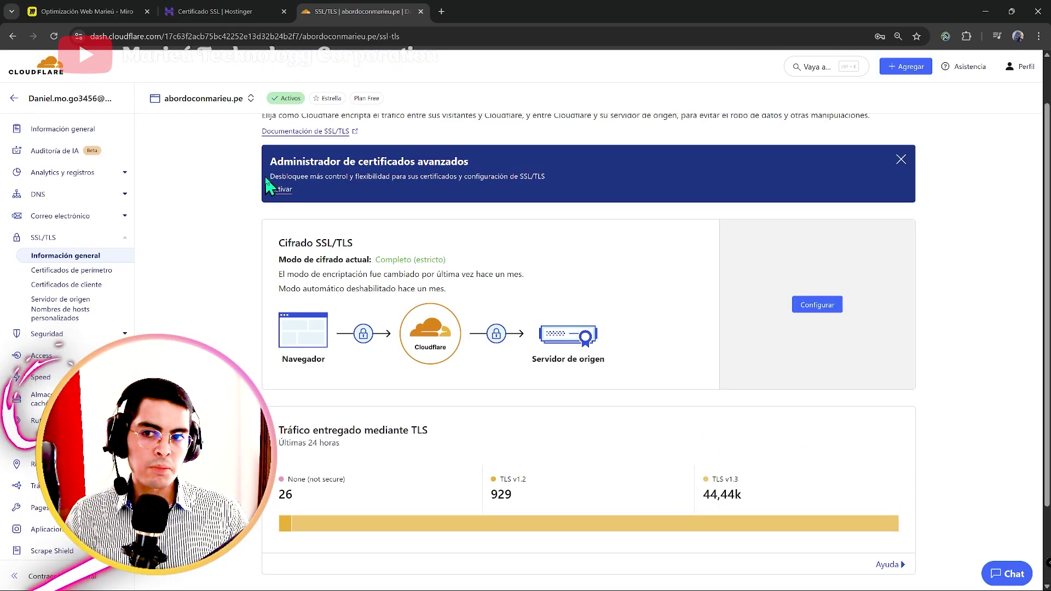
{"action": "left_click", "coordinate": [90, 9]}
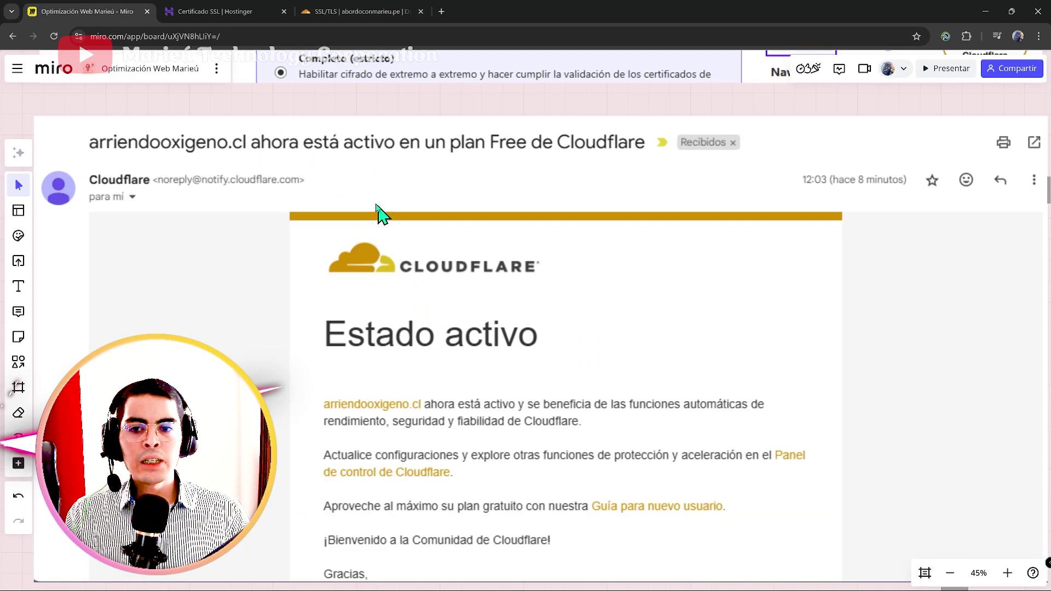
{"action": "left_click", "coordinate": [265, 9]}
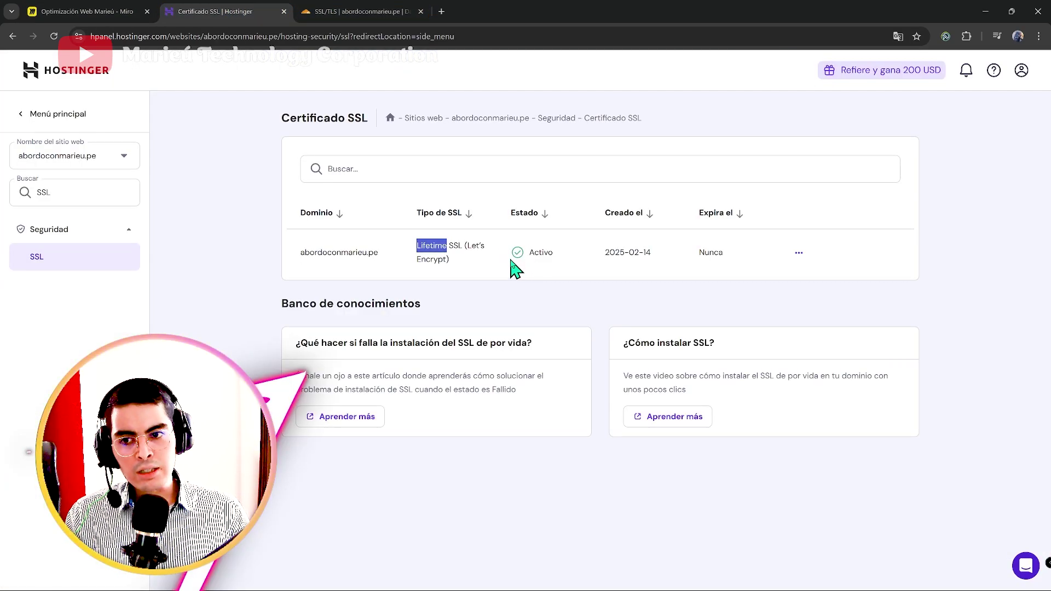
{"action": "left_click", "coordinate": [367, 11]}
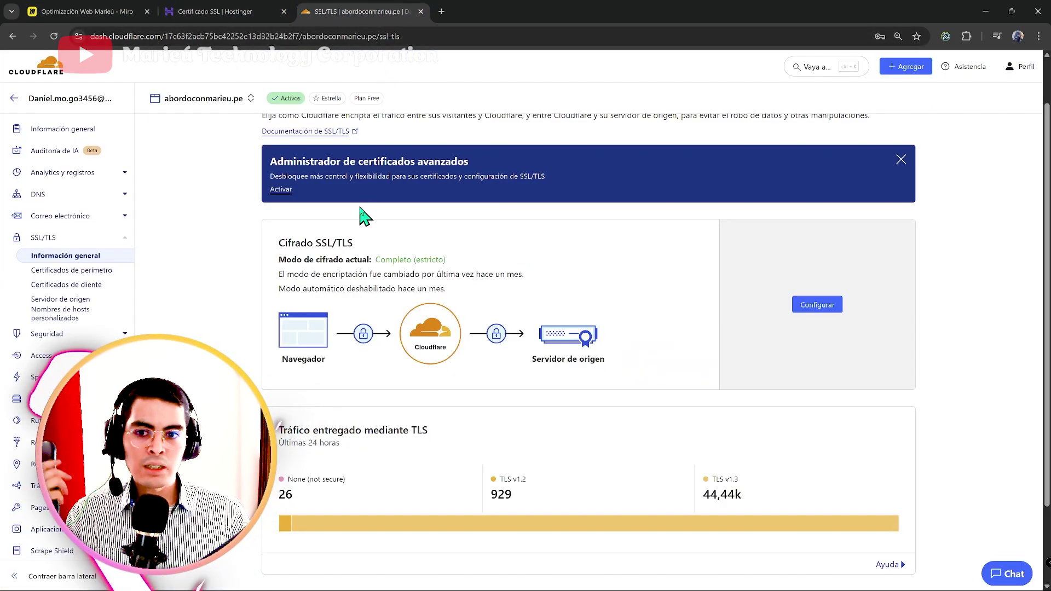